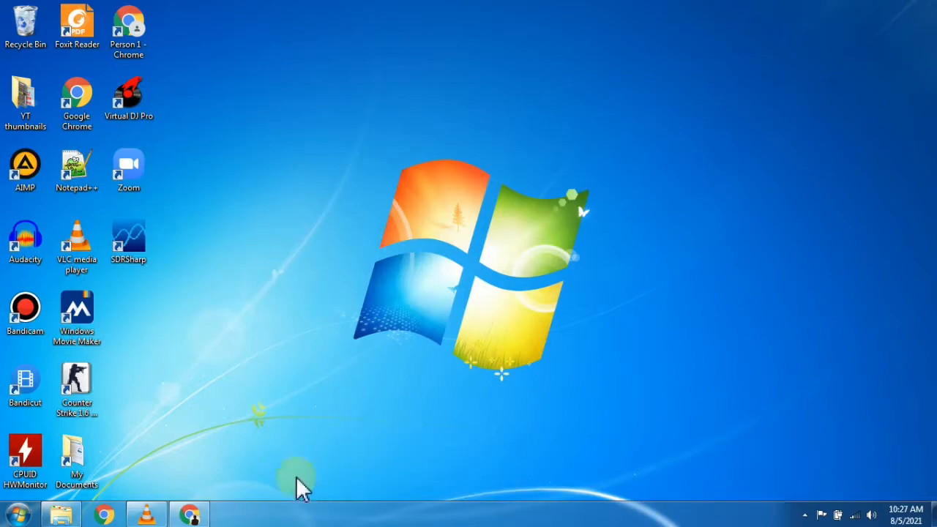
- Switch to the HDSDR homepage in Chrome and download the HDSDR v2.80 installer
left_click(184, 516)
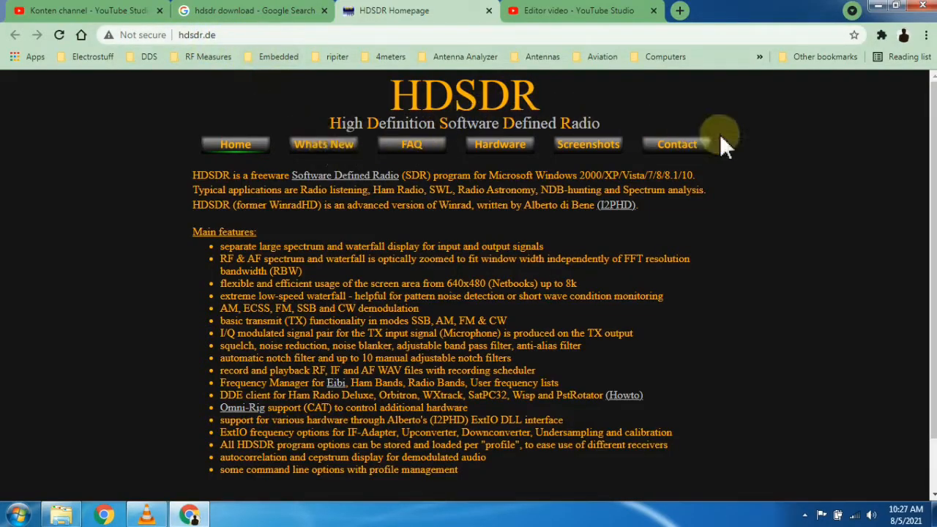
scroll(827, 149, "down", 1)
scroll(827, 155, "up", 1)
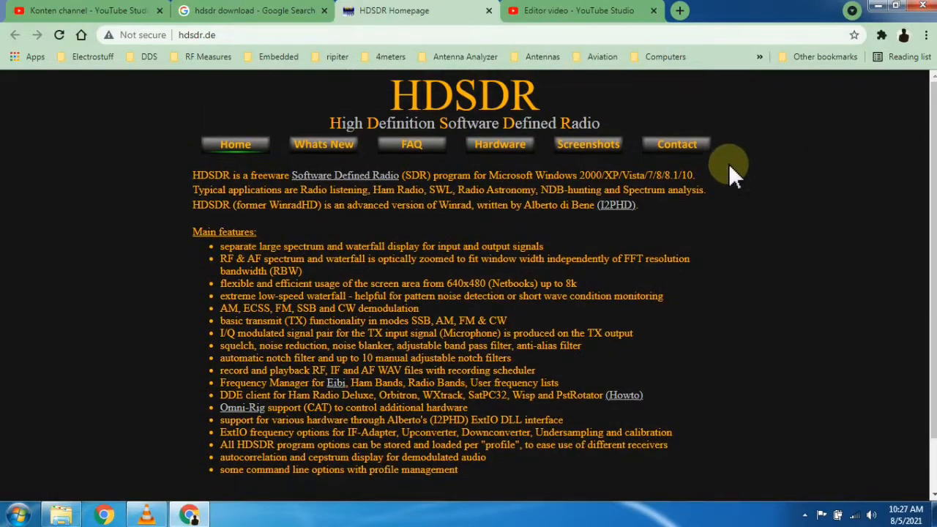
scroll(903, 147, "down", 1)
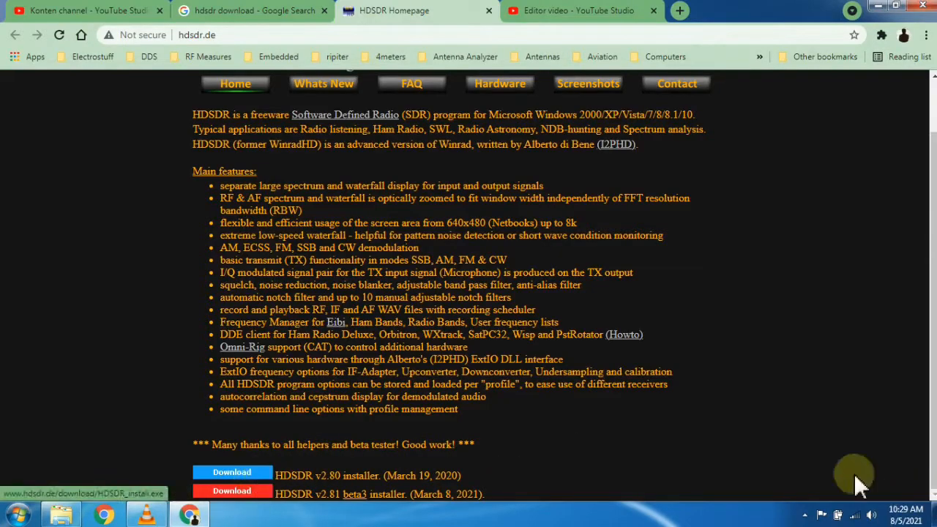
left_click(248, 475)
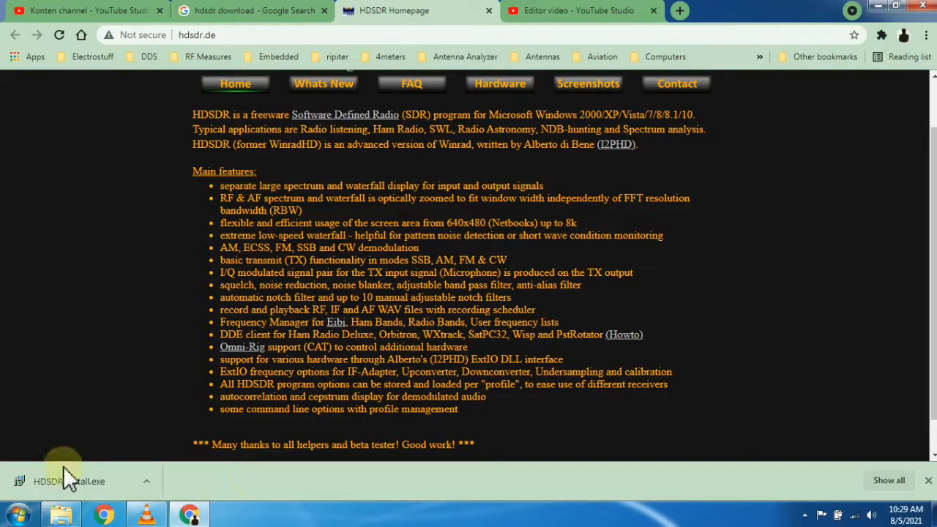
- Run HDSDR_install.exe, accept the license agreement and complete the setup with HDSDR launching at the end
left_click(62, 482)
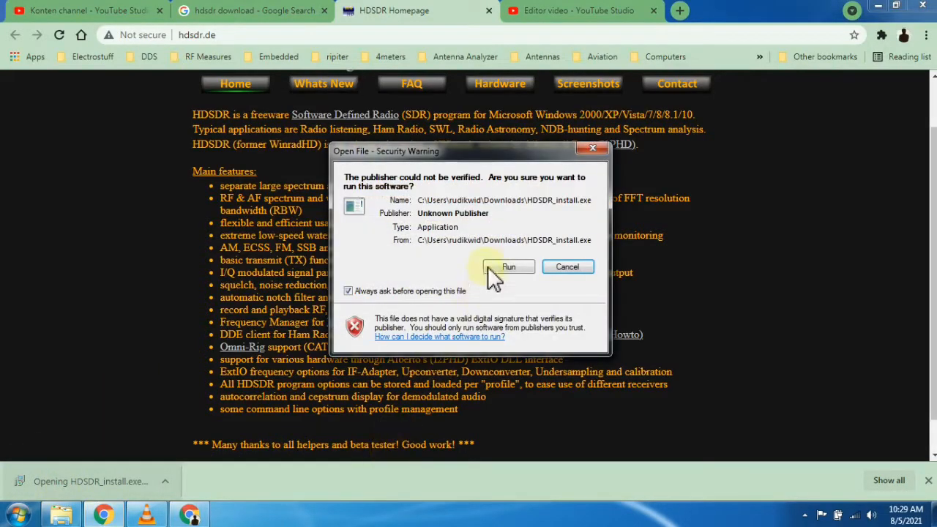
left_click(508, 267)
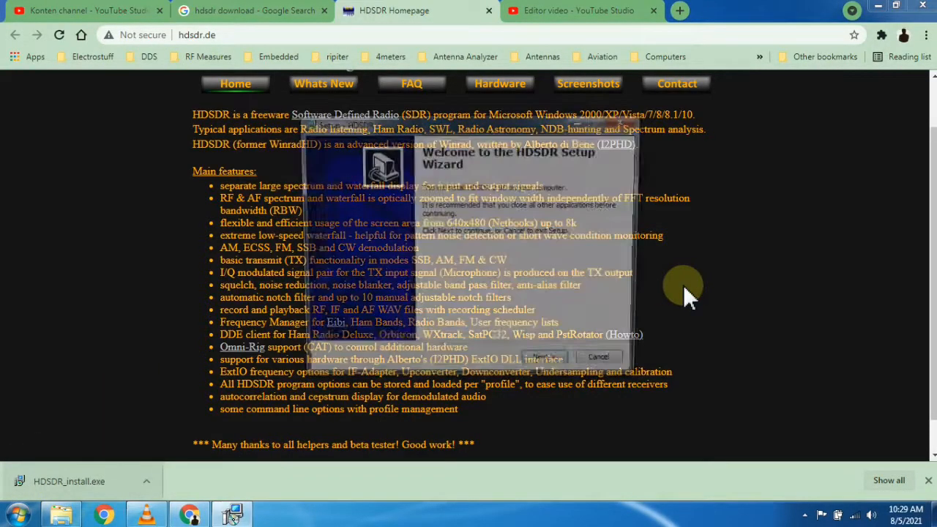
left_click(550, 367)
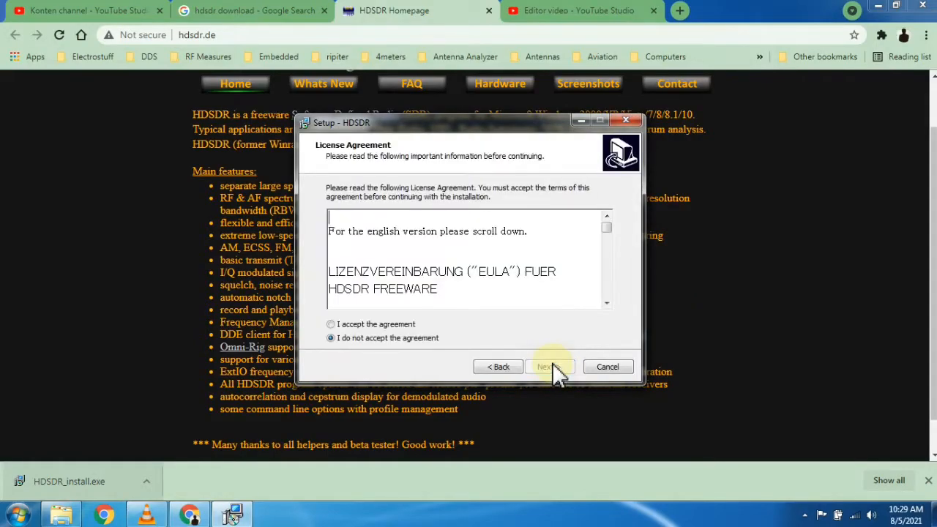
left_click(379, 325)
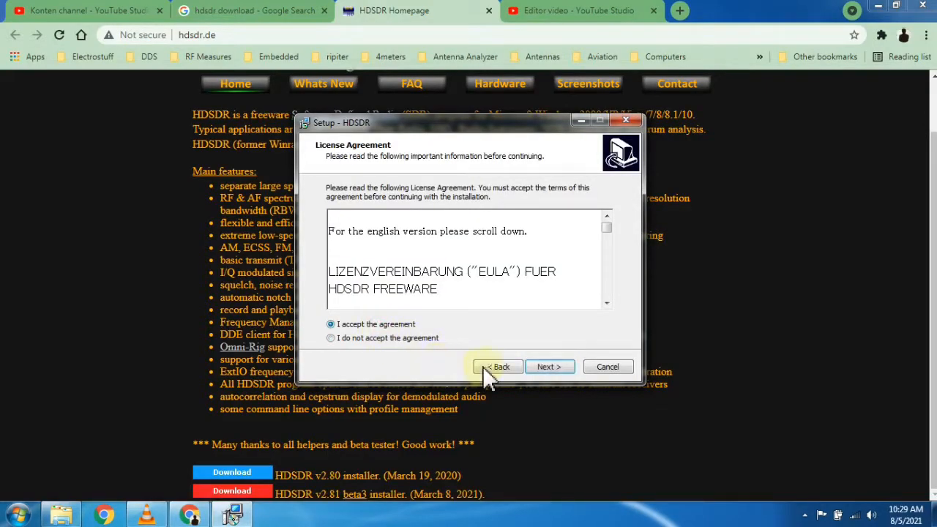
left_click(548, 367)
left_click(551, 367)
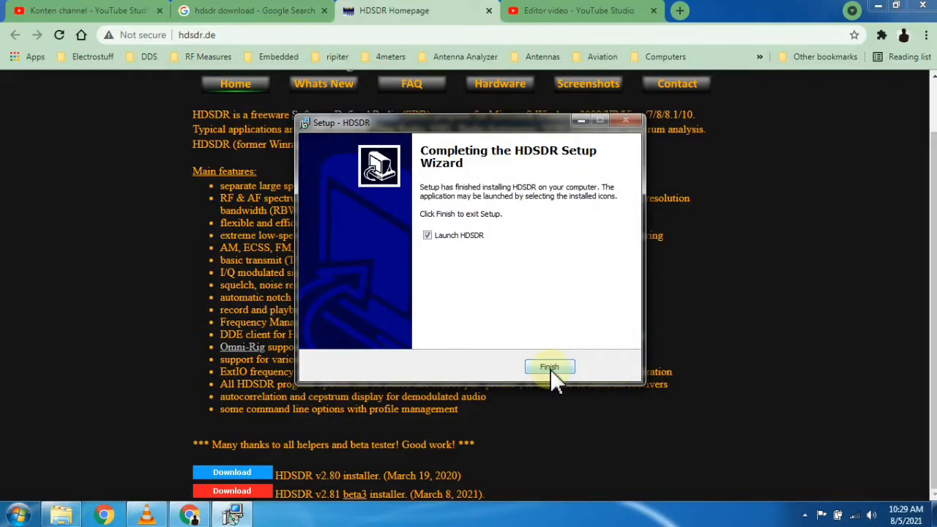
left_click(548, 368)
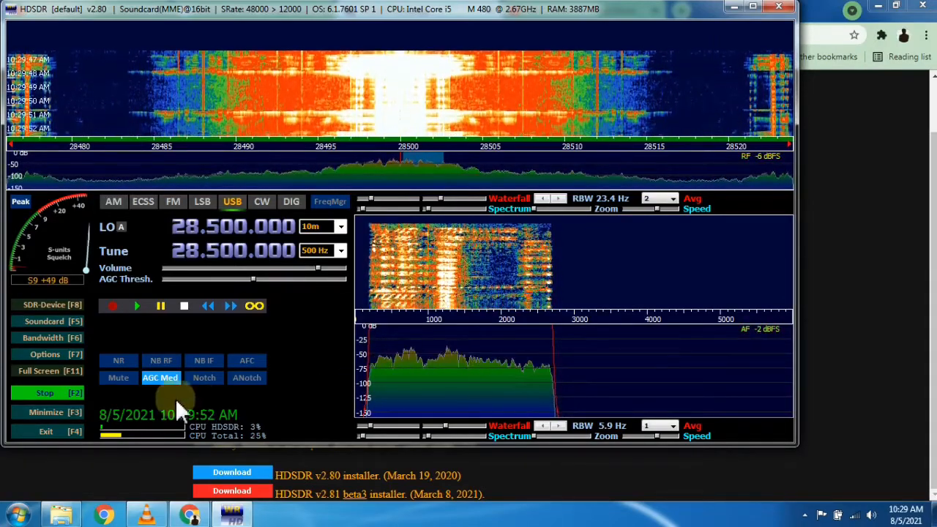
- Stop the running reception in HDSDR and minimize both the browser and the HDSDR window
left_click(50, 395)
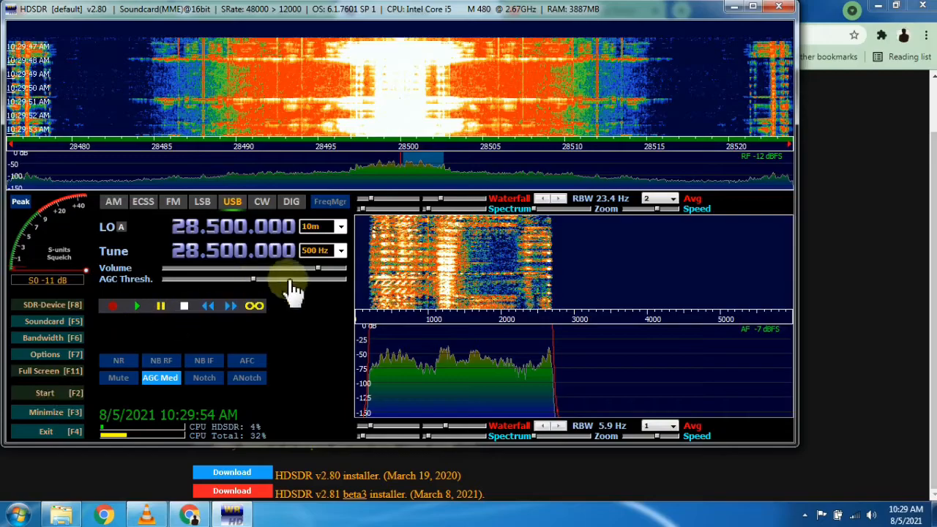
left_click(877, 6)
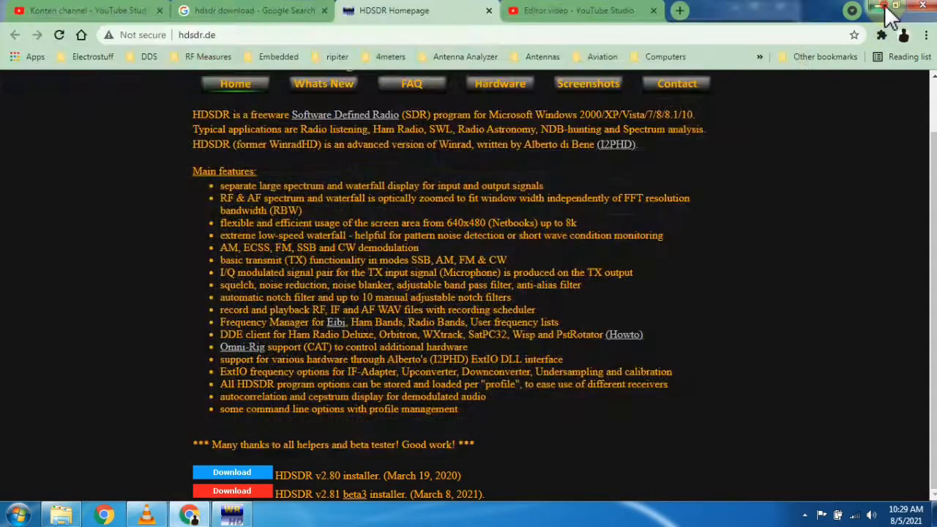
left_click(752, 7)
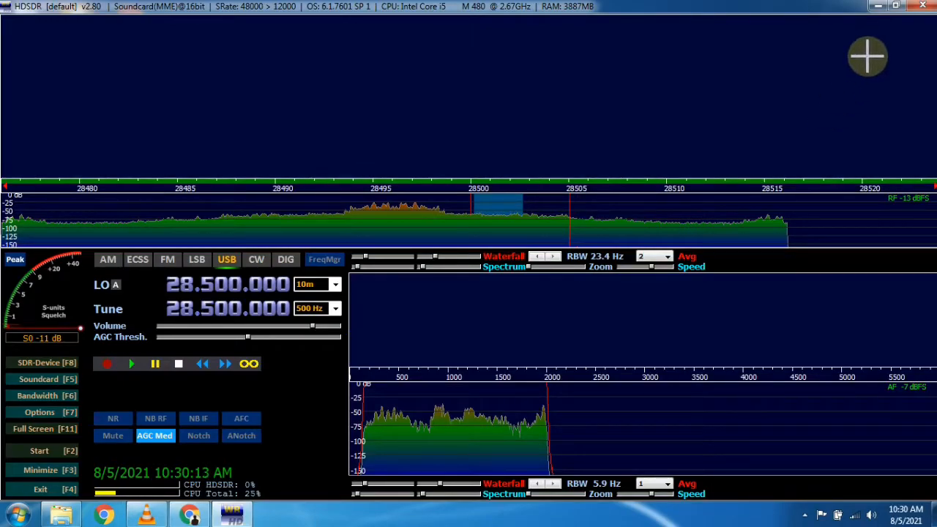
left_click(878, 9)
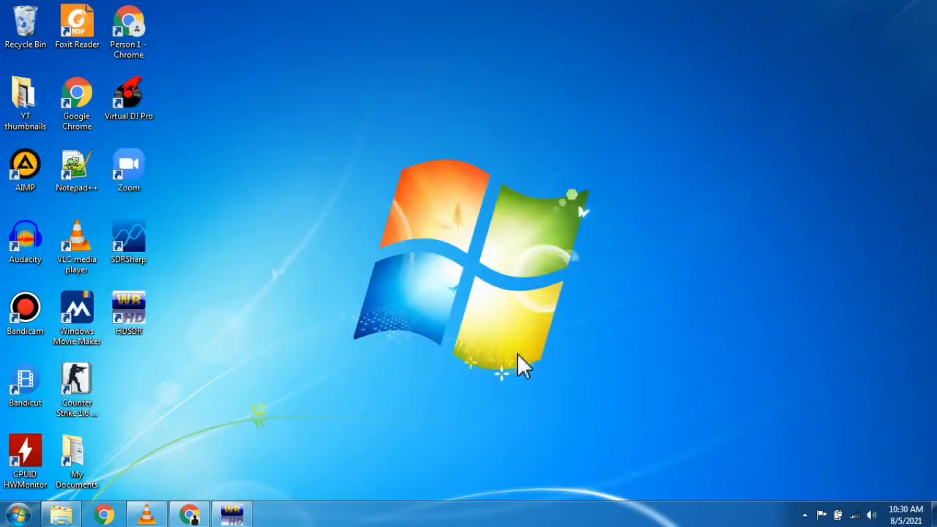
- Return to Chrome, open the HDSDR site's Hardware page and locate the RTLSDR (DVB-T/DAB with RTL2832) USB entry
left_click(189, 514)
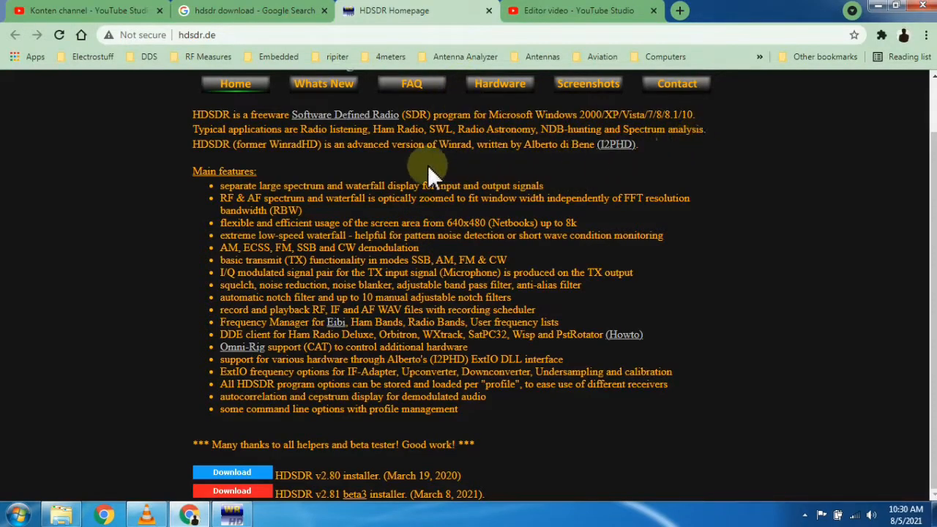
left_click(513, 87)
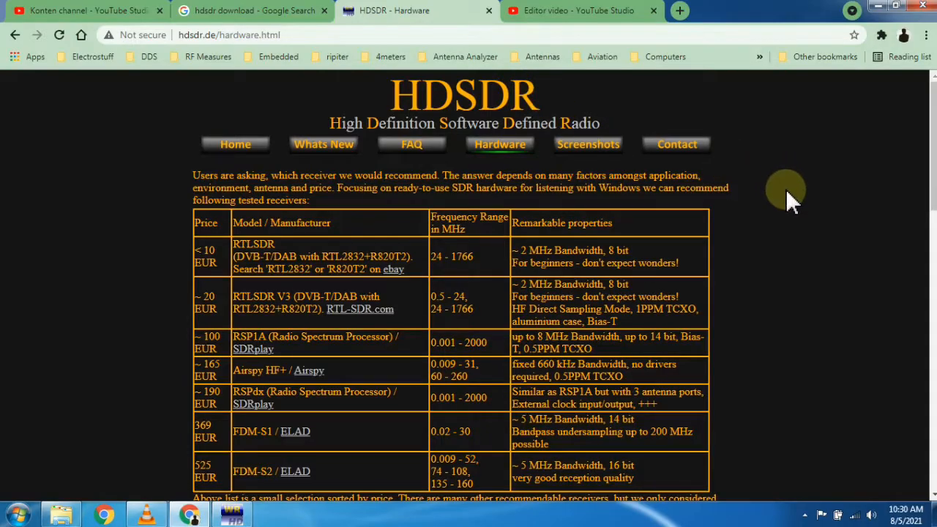
scroll(785, 189, "down", 3)
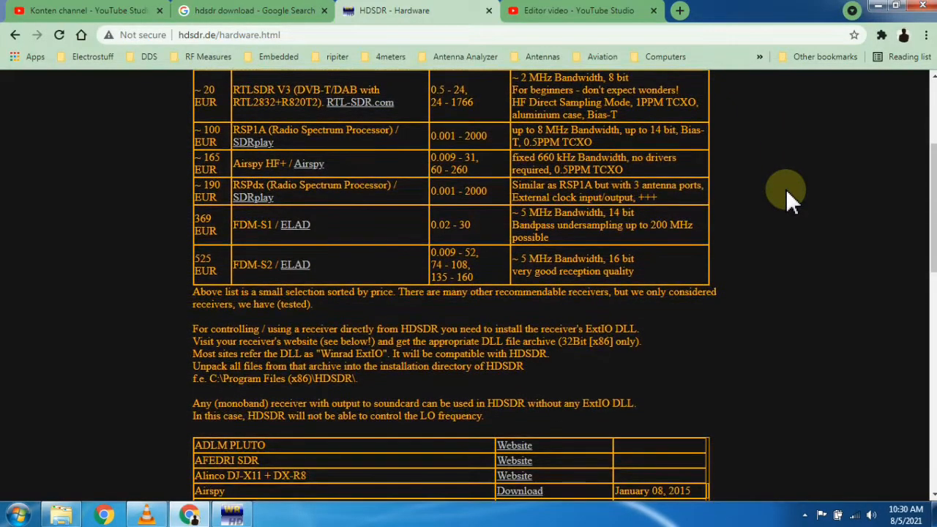
scroll(786, 189, "down", 7)
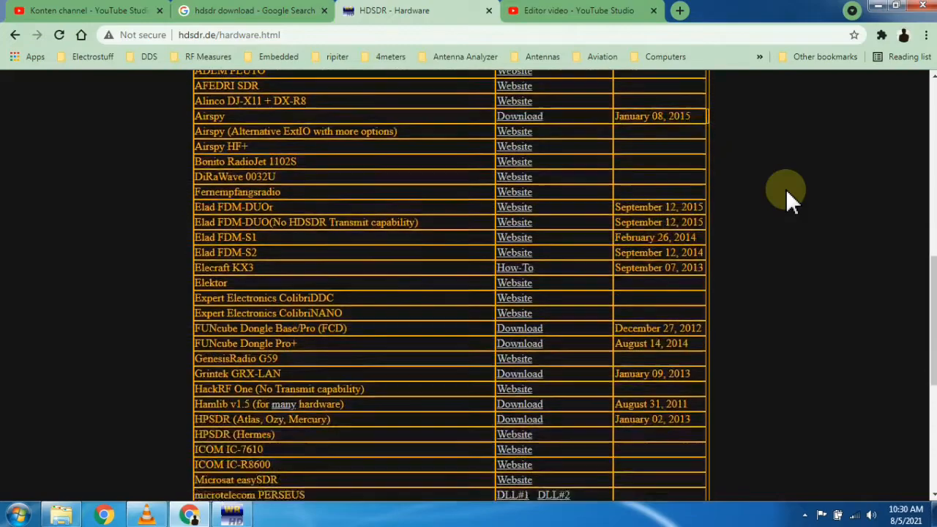
scroll(785, 188, "down", 3)
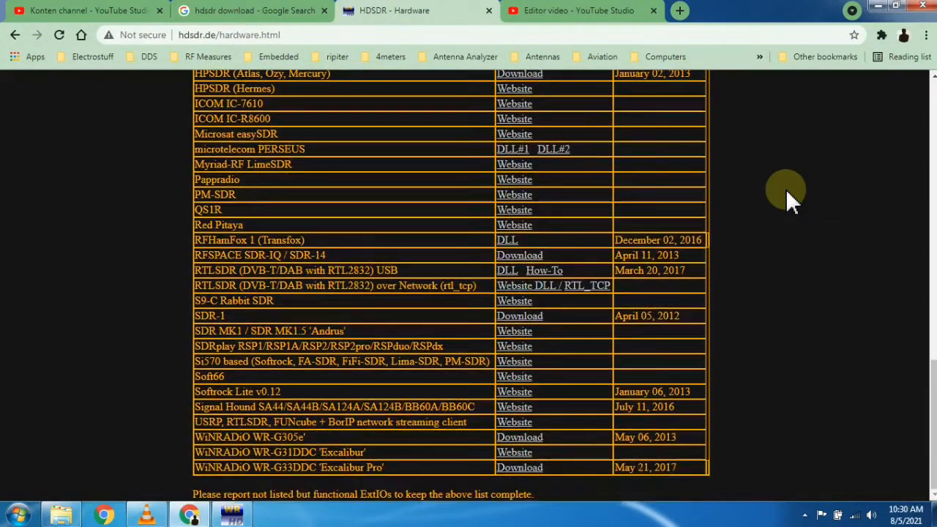
scroll(785, 189, "up", 1)
scroll(785, 189, "down", 1)
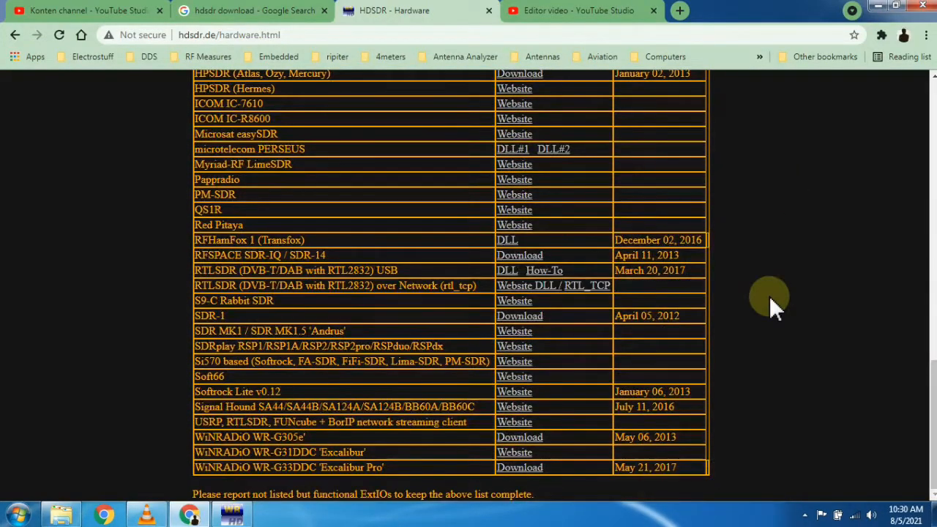
- Start saving the linked DLL of the RTLSDR (DVB-T/DAB with RTL2832) USB entry and browse to Local Disk (C:)
right_click(507, 273)
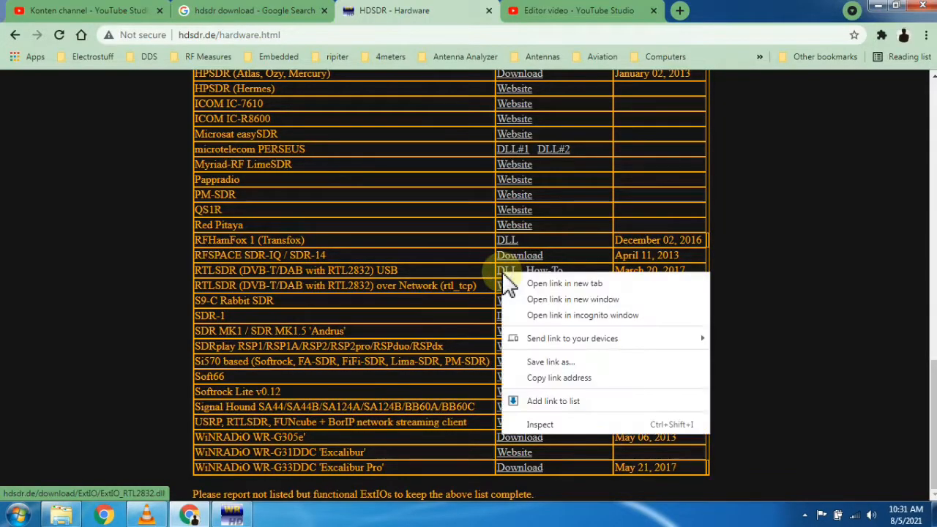
left_click(571, 362)
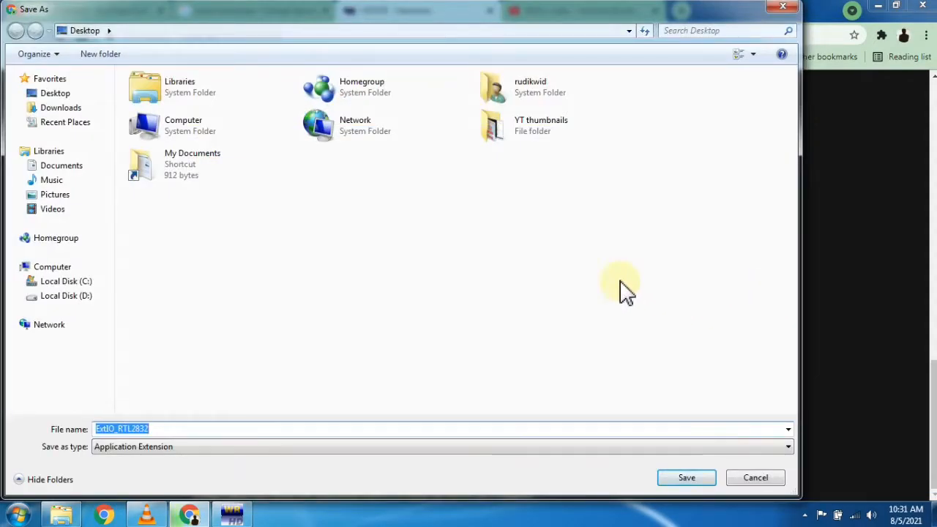
left_click(73, 281)
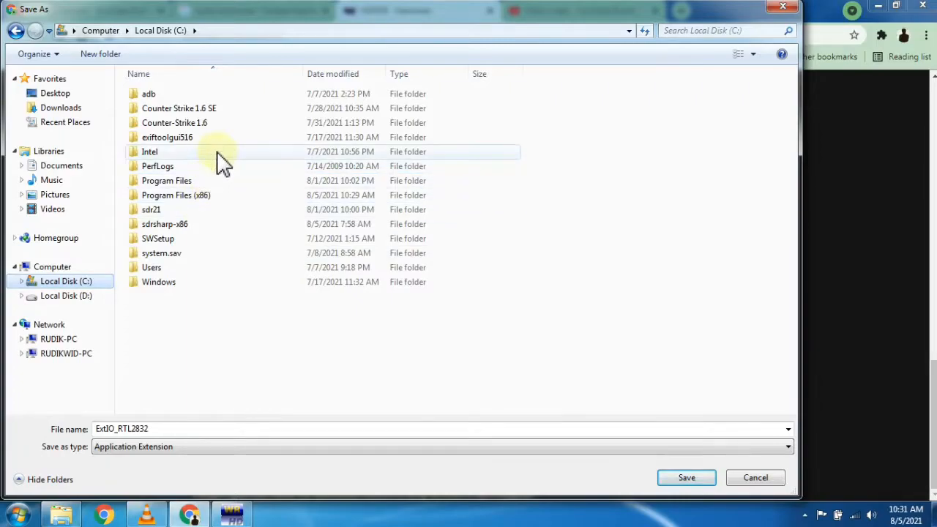
double_click(205, 181)
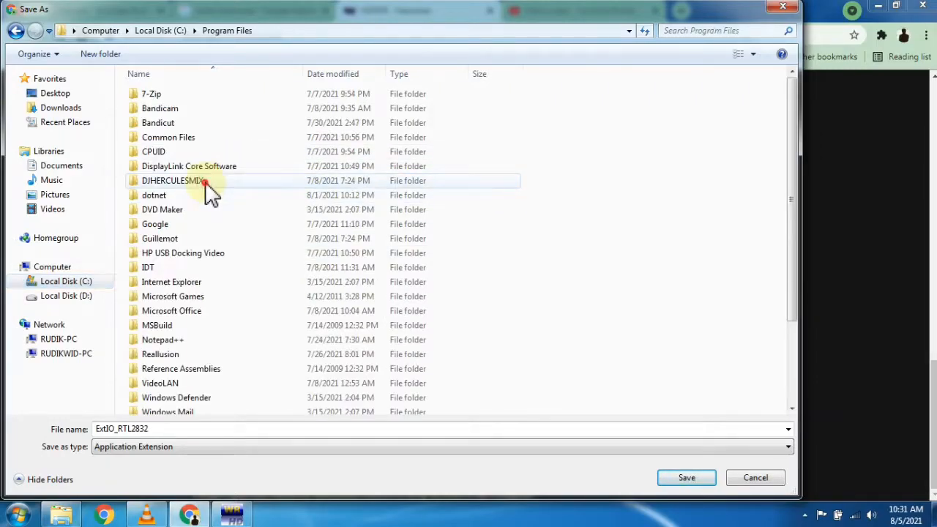
left_click(234, 285)
scroll(241, 296, "down", 3)
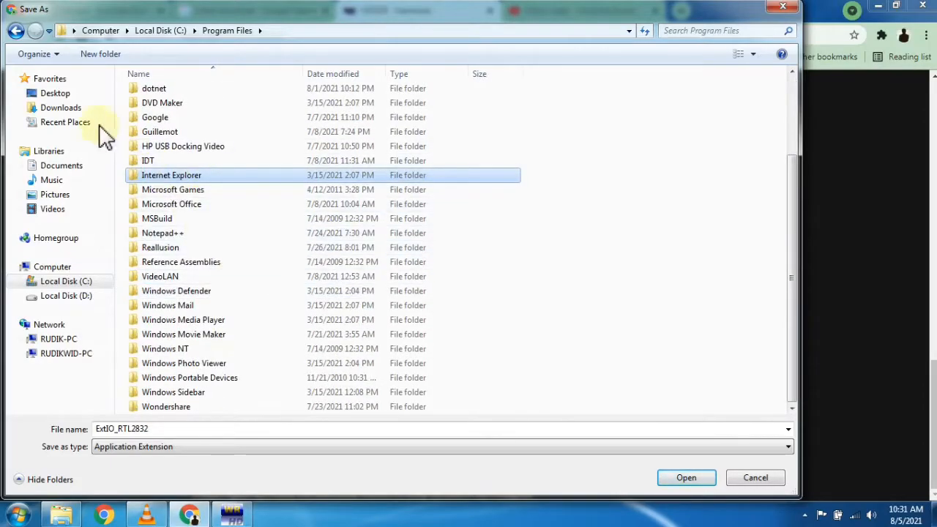
left_click(16, 30)
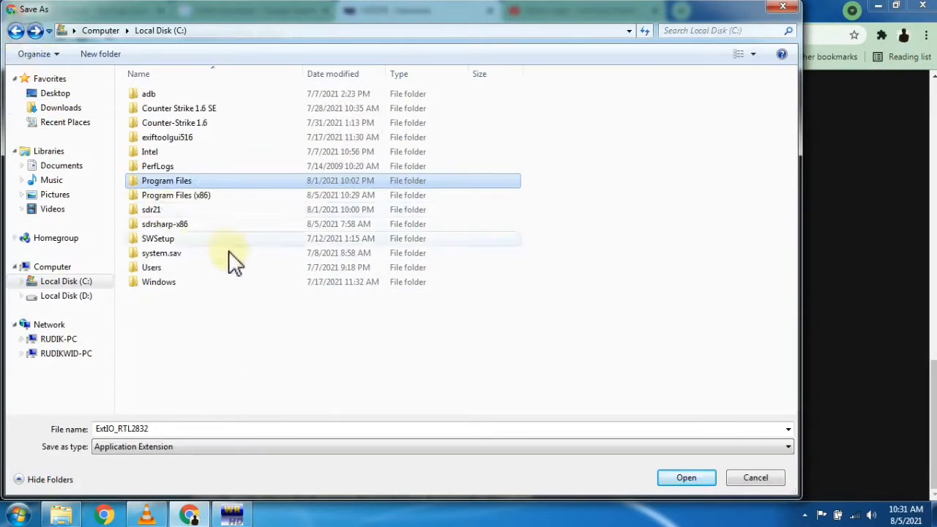
- Save ExtIO_RTL2832 as an Application Extension in the HDSDR folder inside Program Files (x86)
double_click(205, 195)
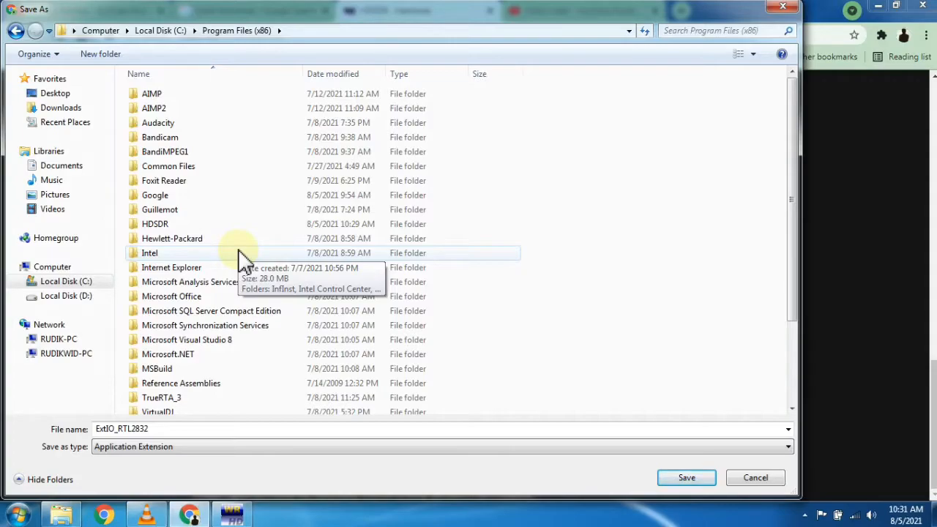
double_click(192, 225)
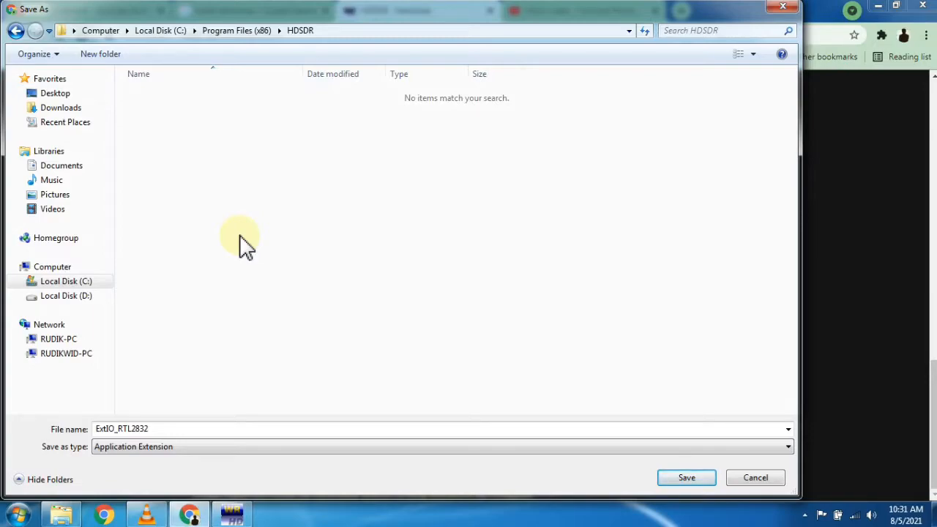
left_click(674, 478)
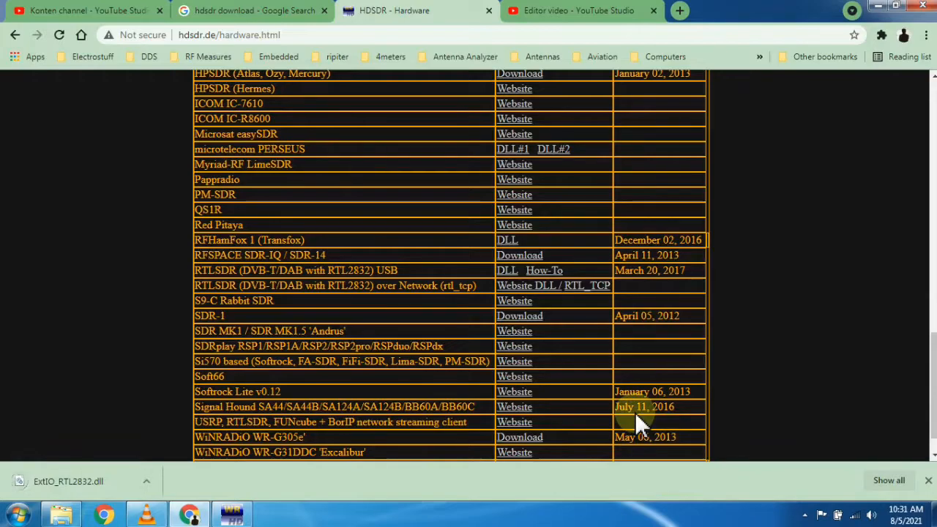
- Minimize the browser, then close the running HDSDR and relaunch it from the desktop
left_click(877, 6)
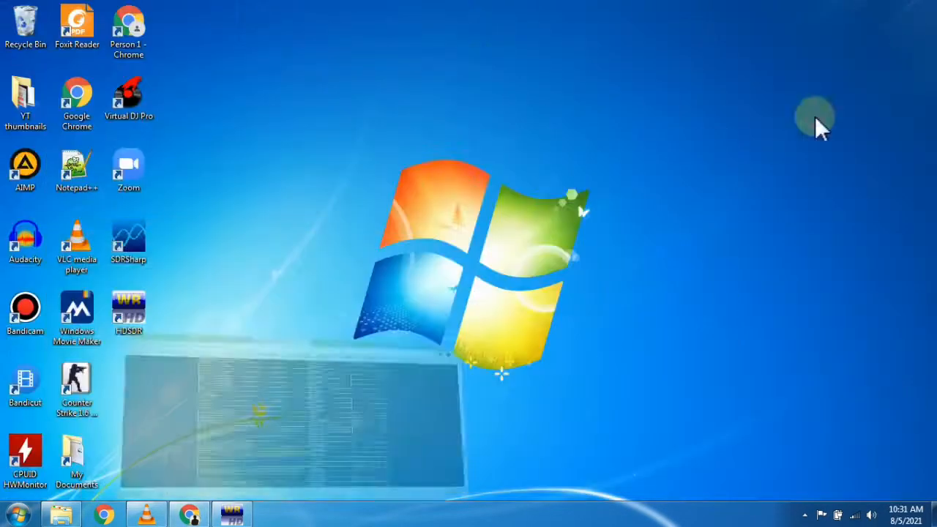
left_click(232, 515)
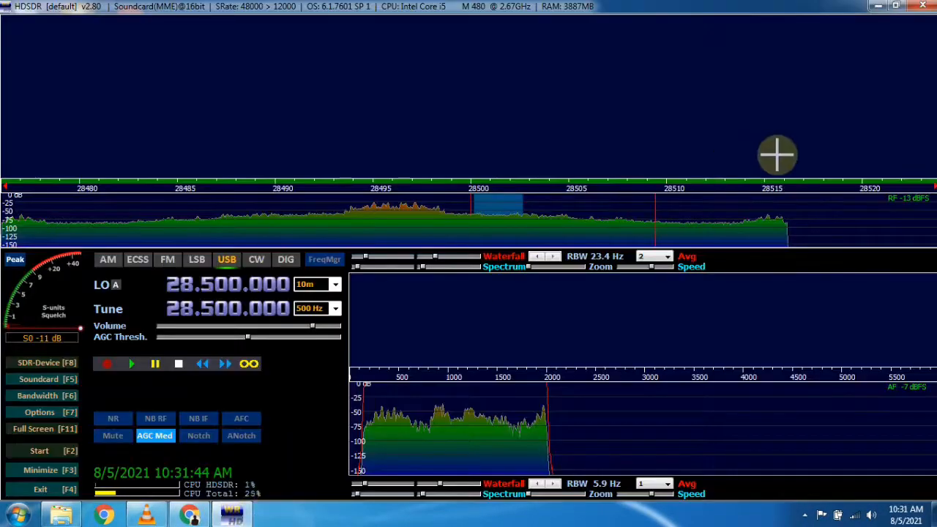
left_click(922, 6)
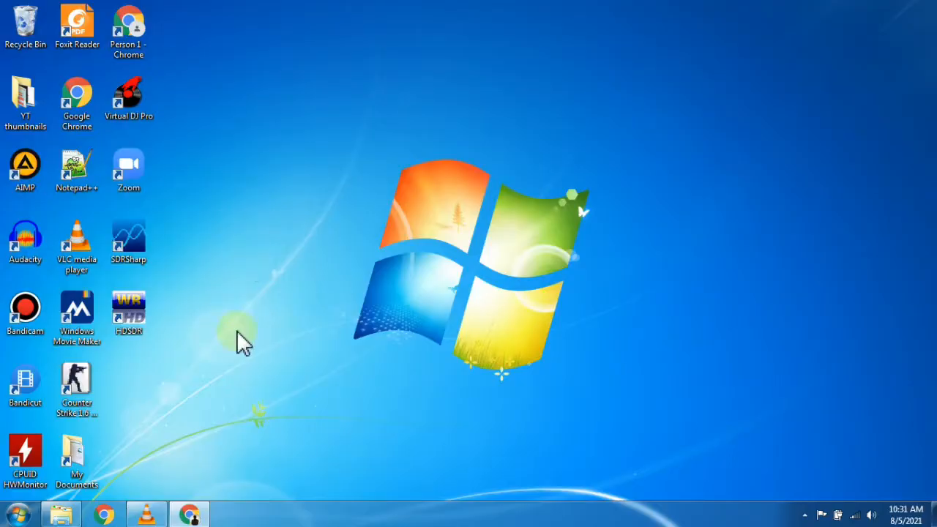
double_click(129, 313)
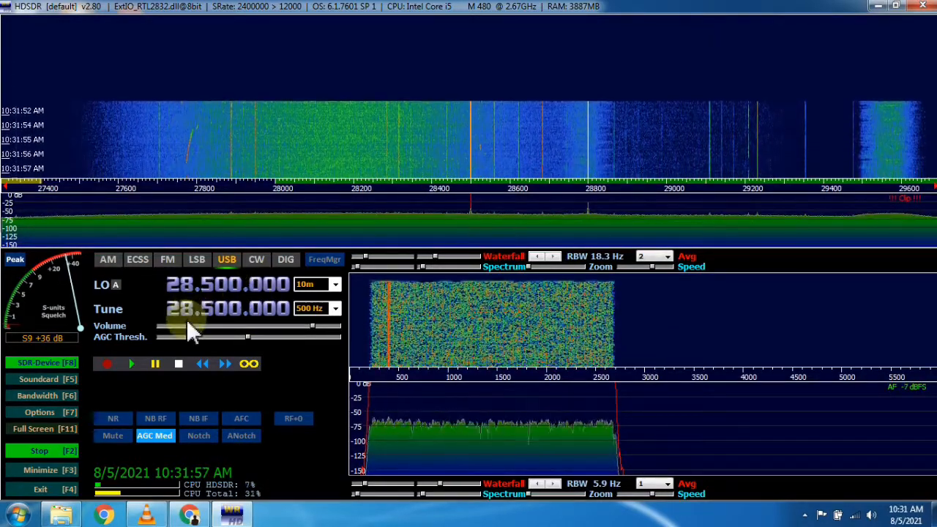
- Stop the reception and calculate the LO frequency calibration using a correct tune frequency of 28500000 Hz
left_click(41, 452)
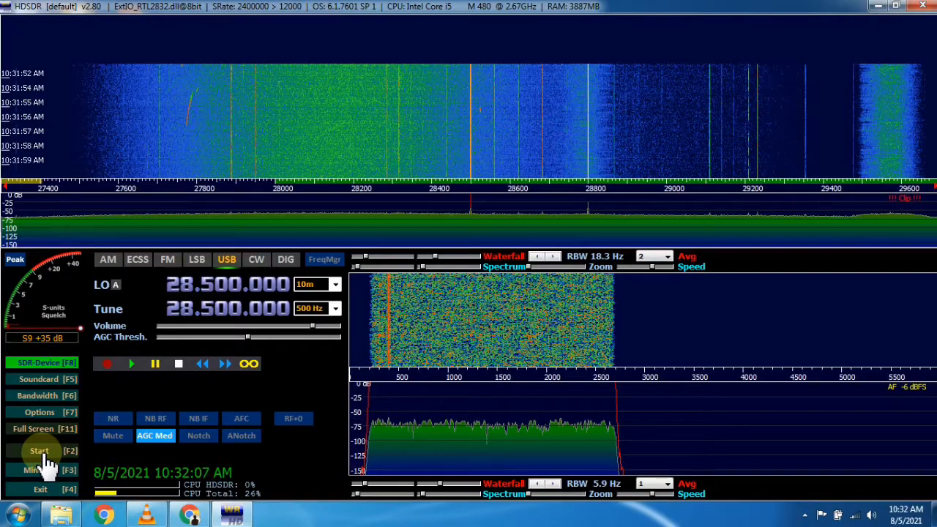
left_click(44, 413)
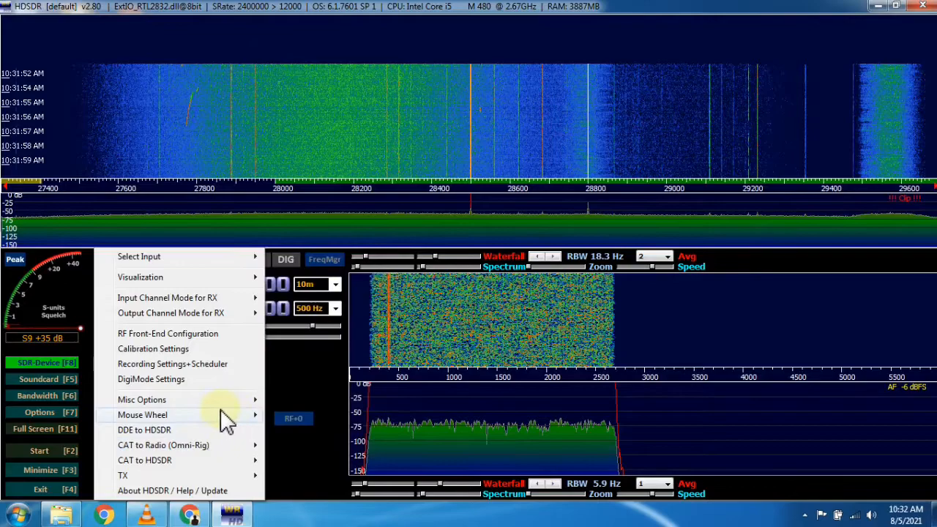
mouse_move(194, 400)
left_click(194, 350)
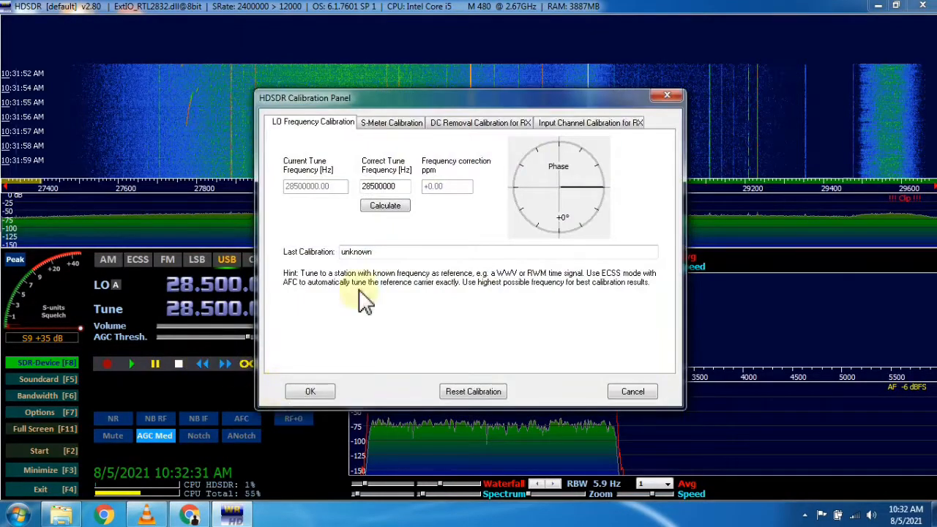
left_click(402, 186)
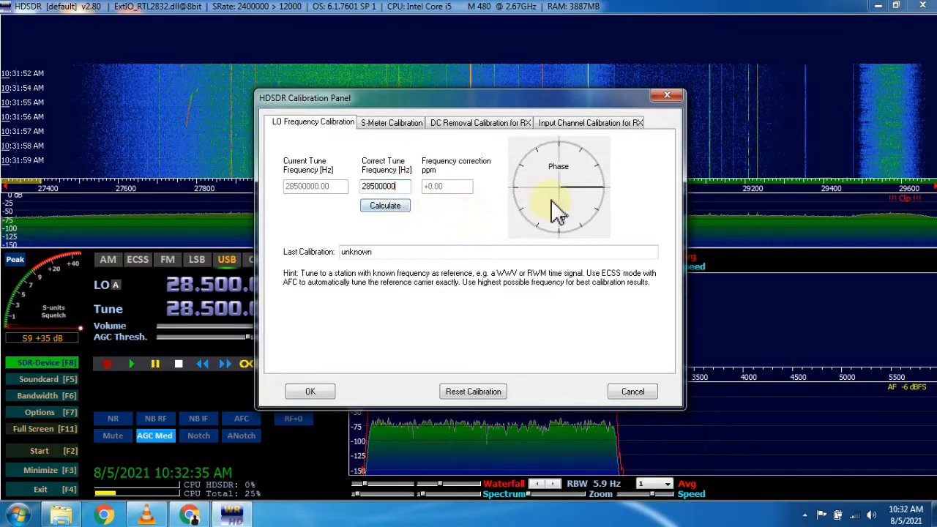
left_click(401, 206)
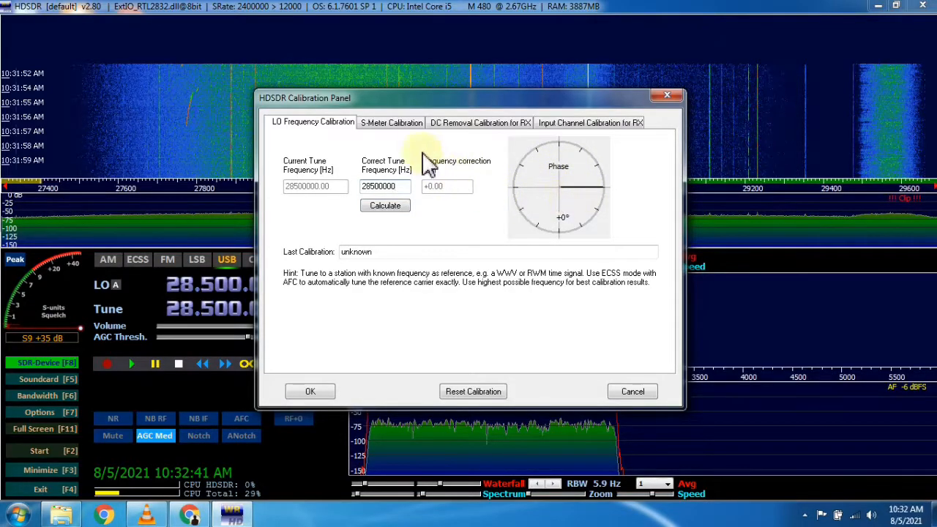
- Review the S-Meter, DC Removal and Input Channel calibration settings, return to LO Frequency Calibration and accept the panel
left_click(410, 133)
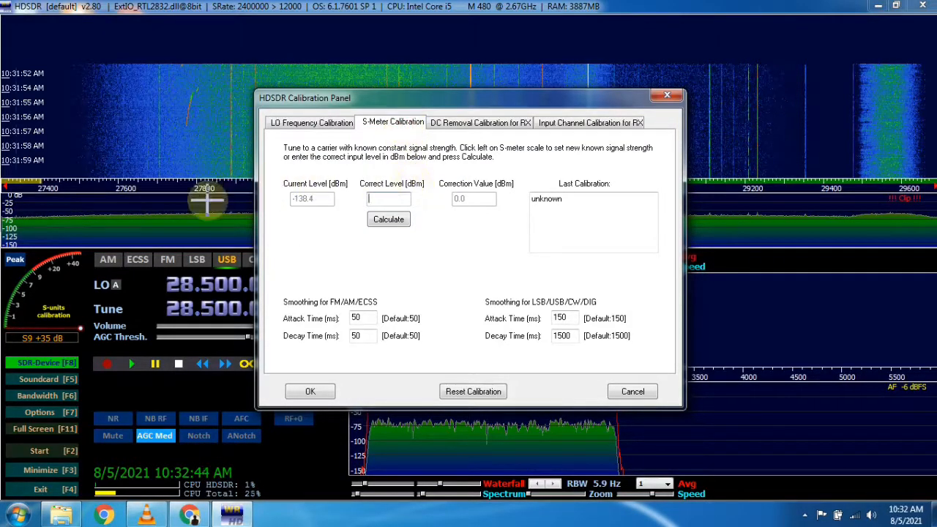
left_click(489, 125)
left_click(572, 123)
left_click(482, 123)
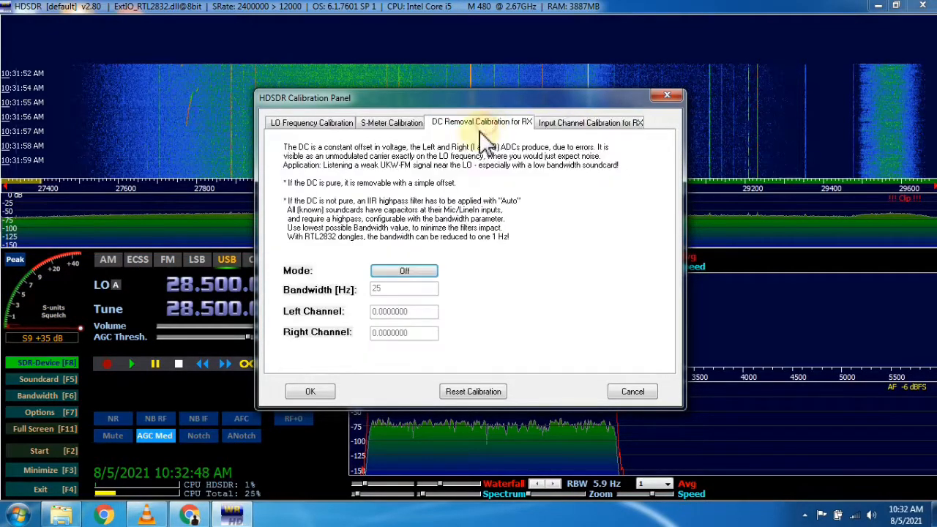
left_click(385, 130)
left_click(489, 125)
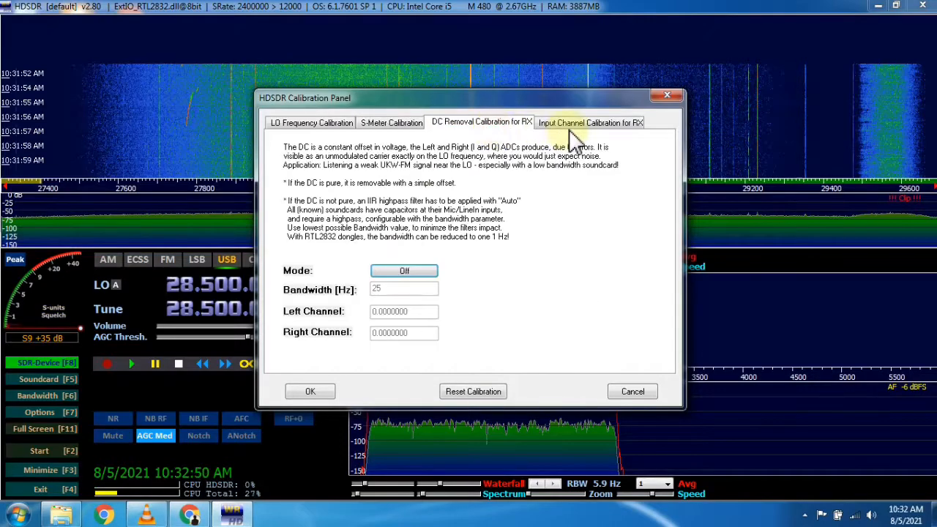
left_click(575, 126)
left_click(479, 124)
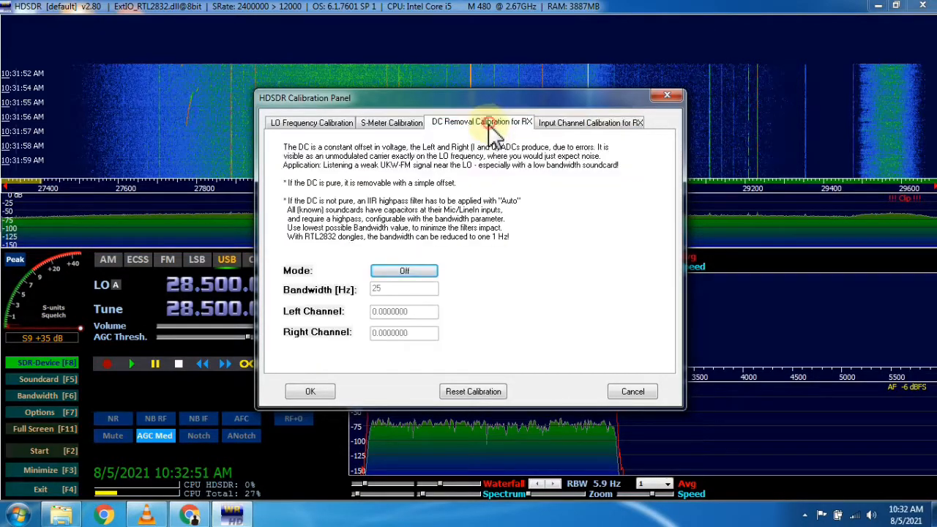
left_click(395, 124)
left_click(300, 124)
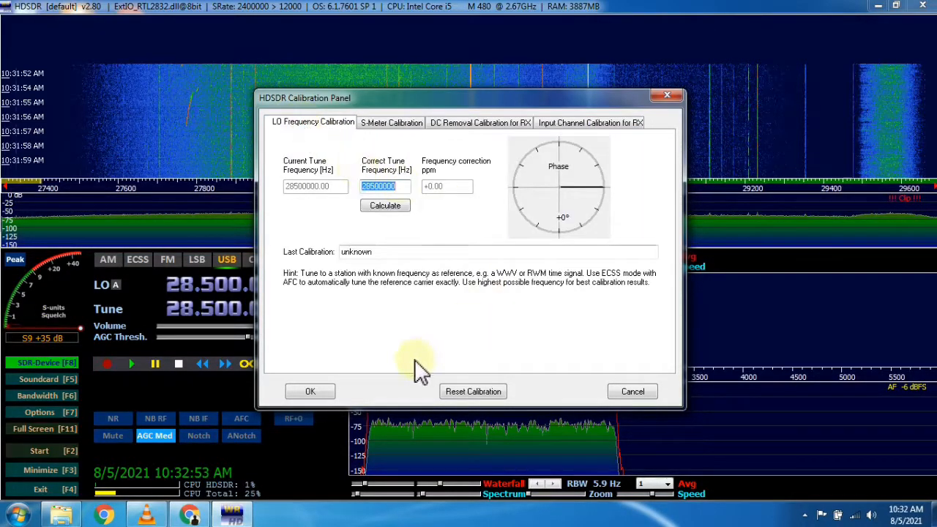
left_click(308, 390)
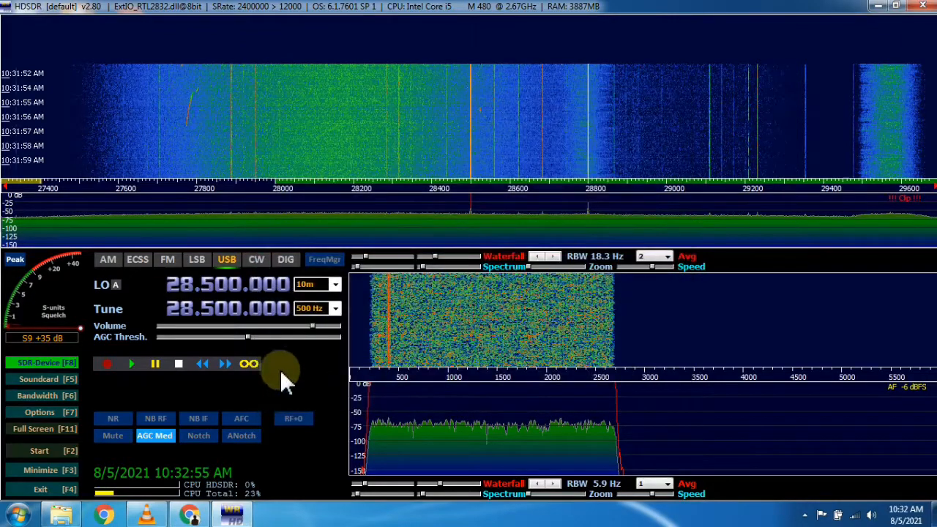
- Apply the RF front-end configuration with the SDR hardware connected to antenna (default) and close its options
left_click(59, 415)
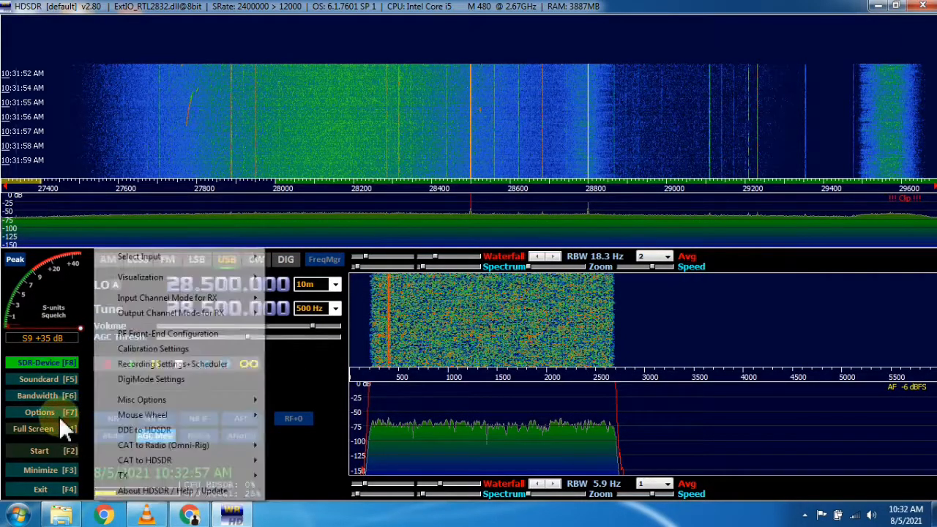
left_click(220, 334)
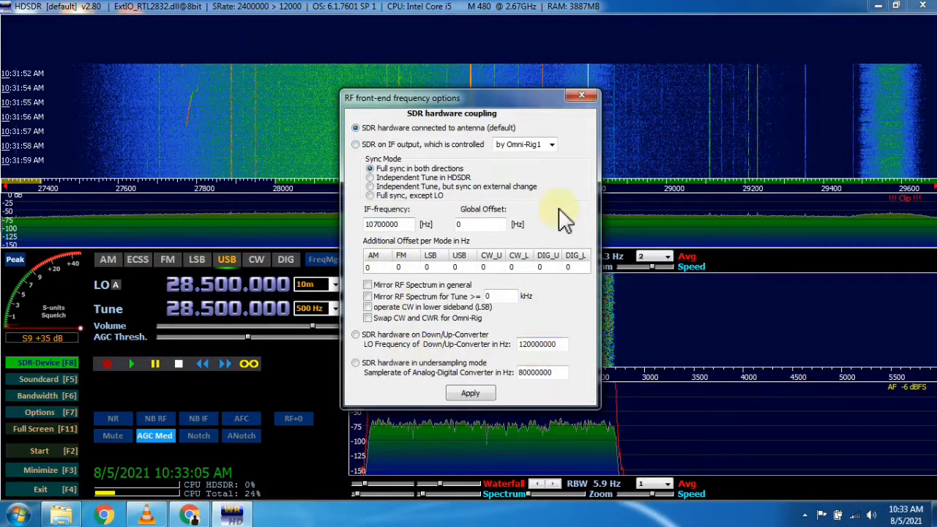
left_click_drag(519, 101, 538, 110)
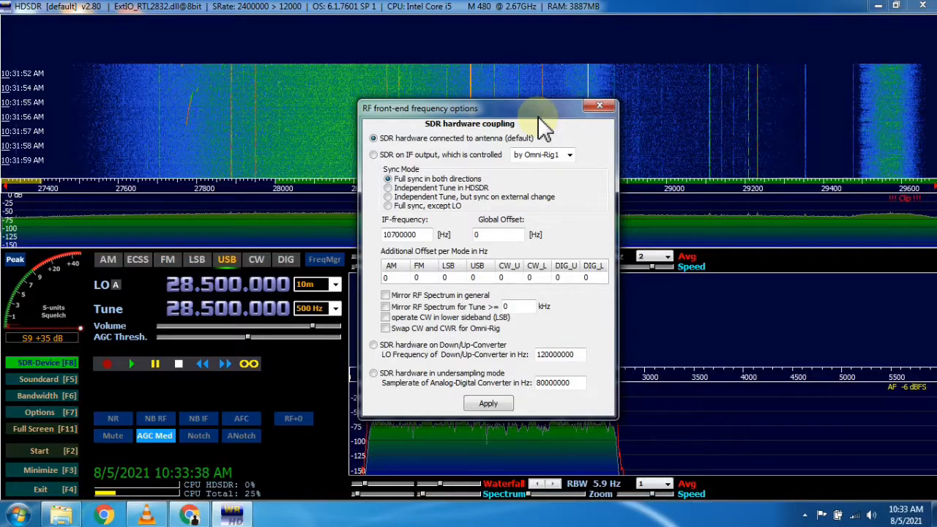
left_click(499, 405)
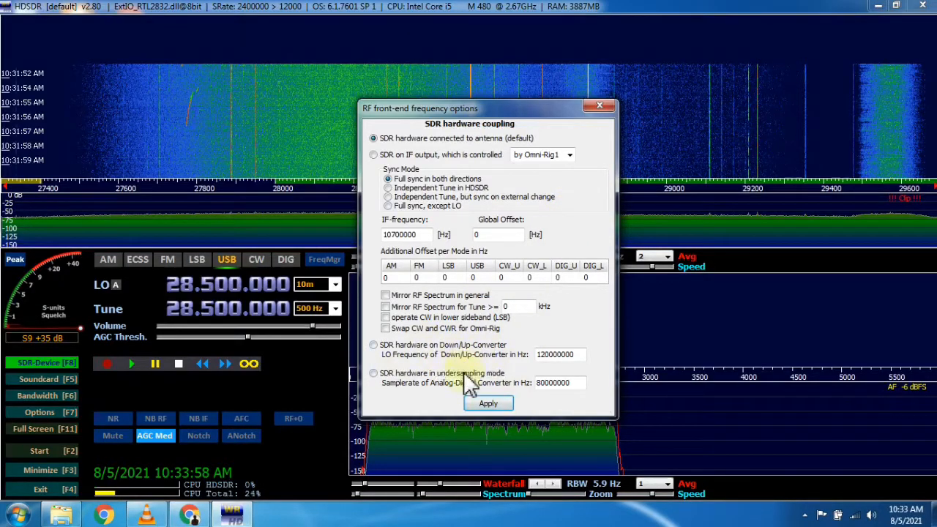
left_click(599, 107)
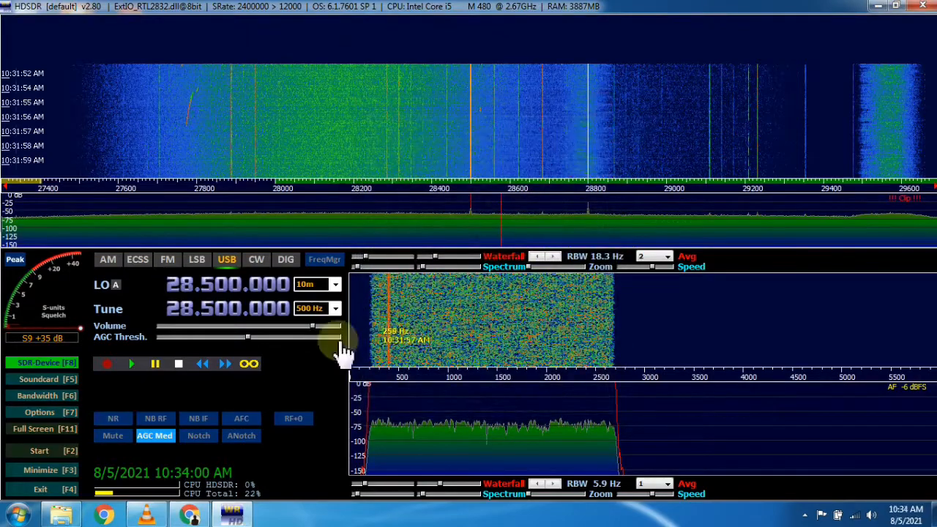
left_click(44, 409)
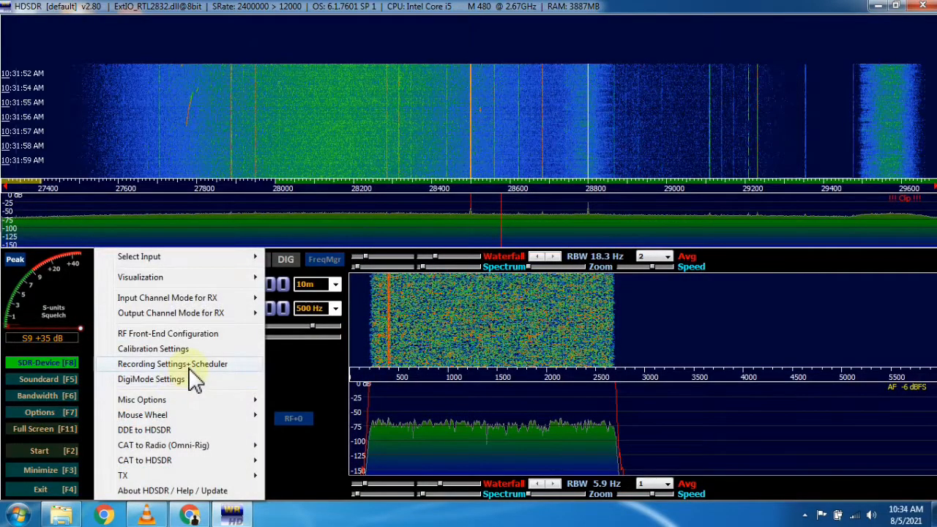
left_click(283, 374)
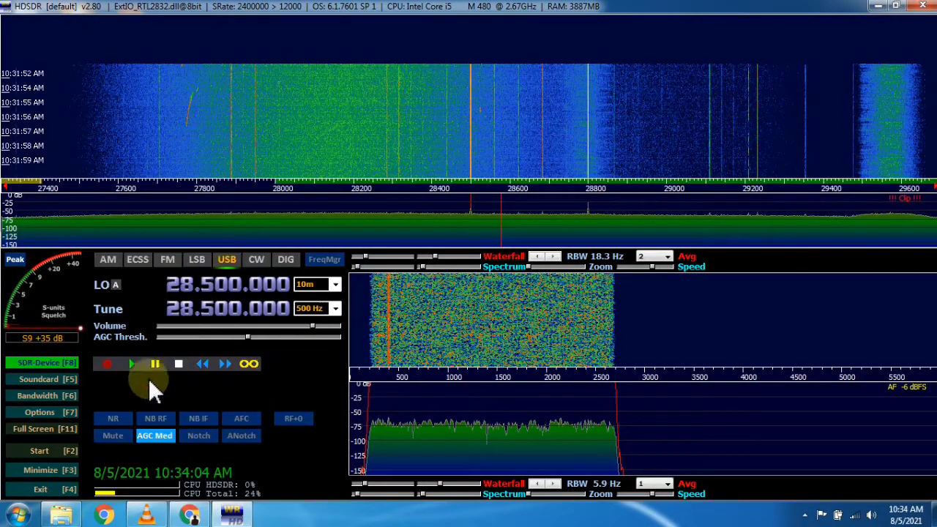
- In the SDR device settings, choose the Generic RTL2832U receiver, disable Tuner AGC and set the tuner gain to 25.4 dB
left_click(46, 363)
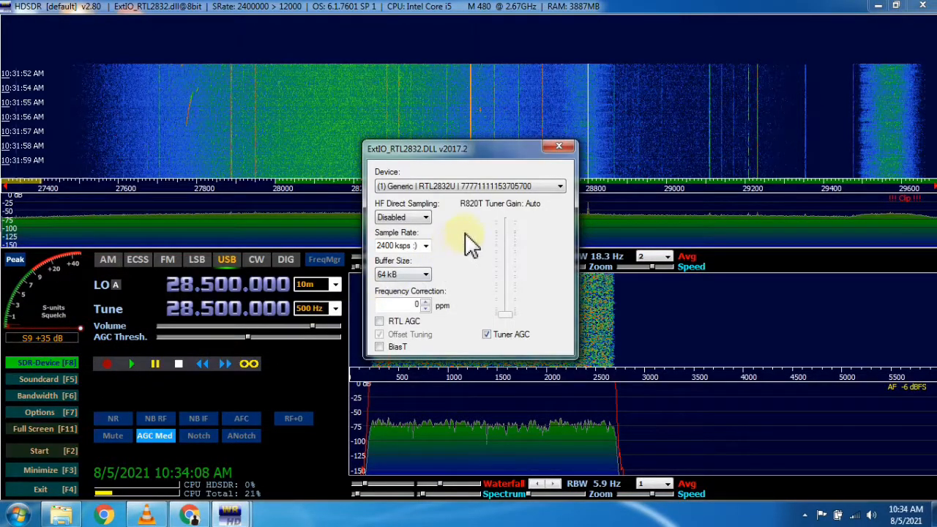
left_click(561, 187)
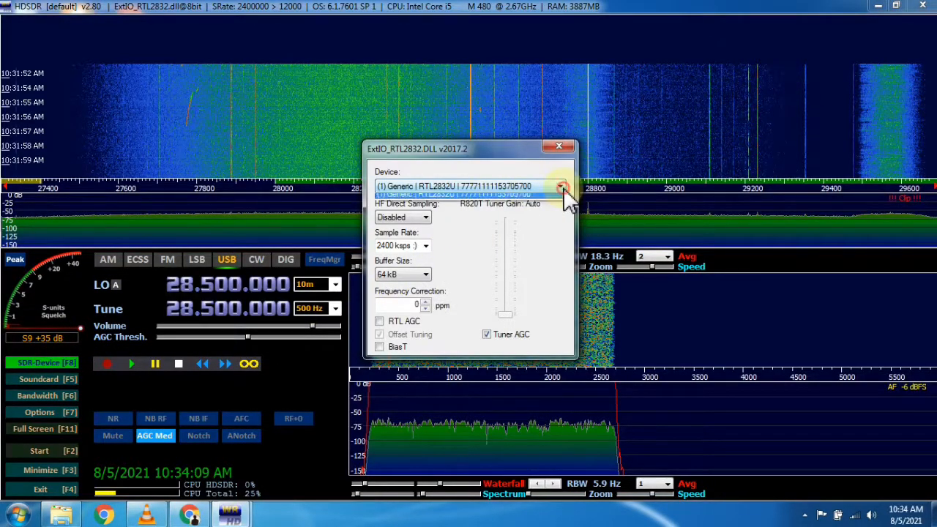
left_click(516, 197)
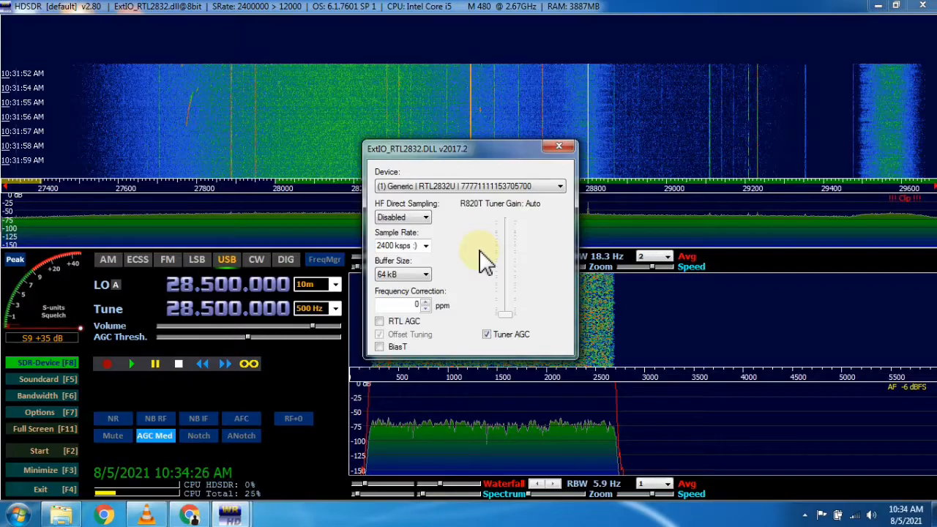
left_click(486, 335)
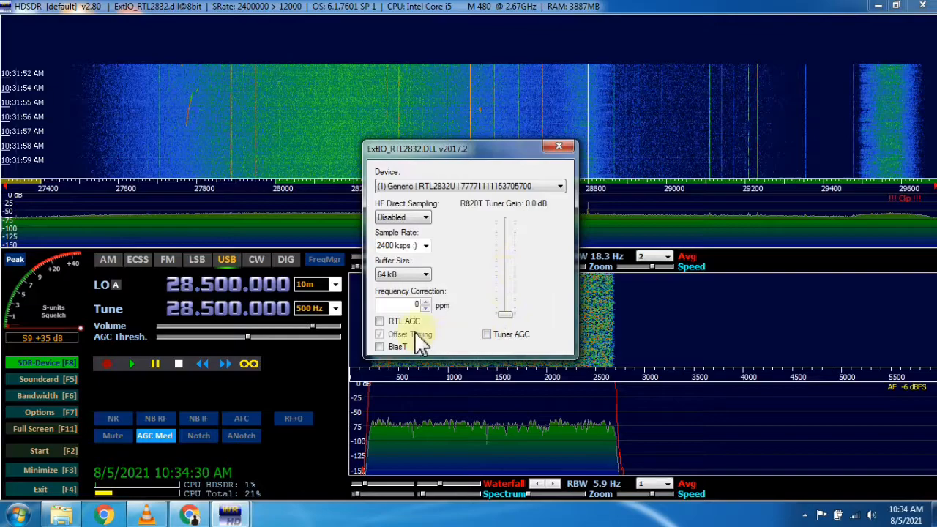
left_click_drag(510, 321, 512, 270)
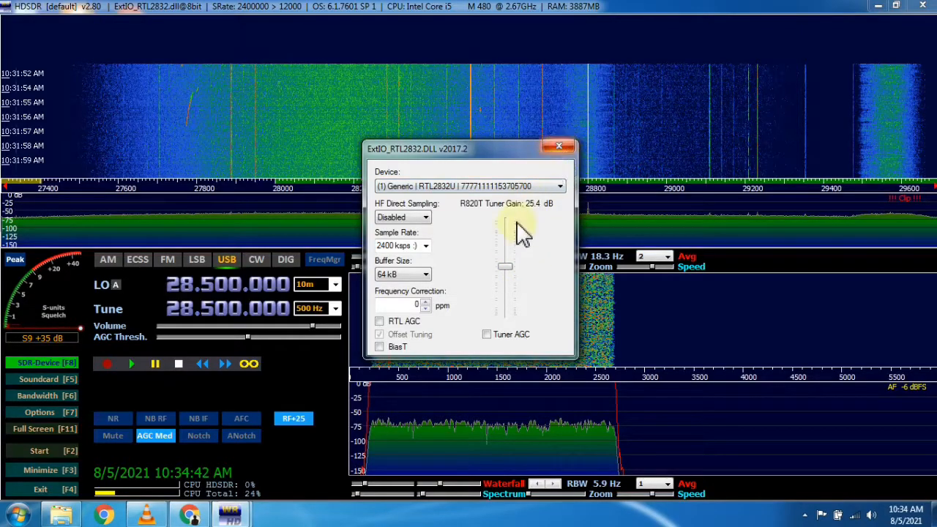
left_click(559, 147)
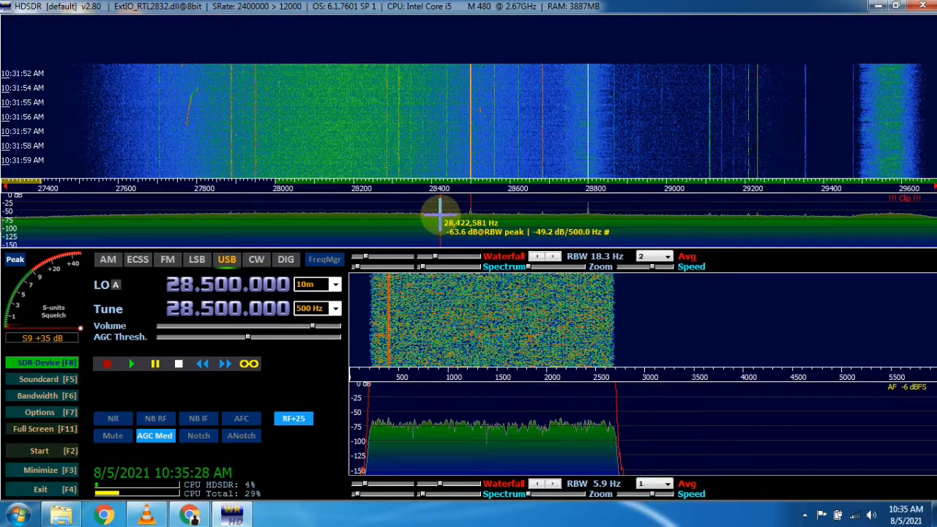
- Select the 2m band for the LO, try USB and set the demodulation mode back to FM
left_click(335, 285)
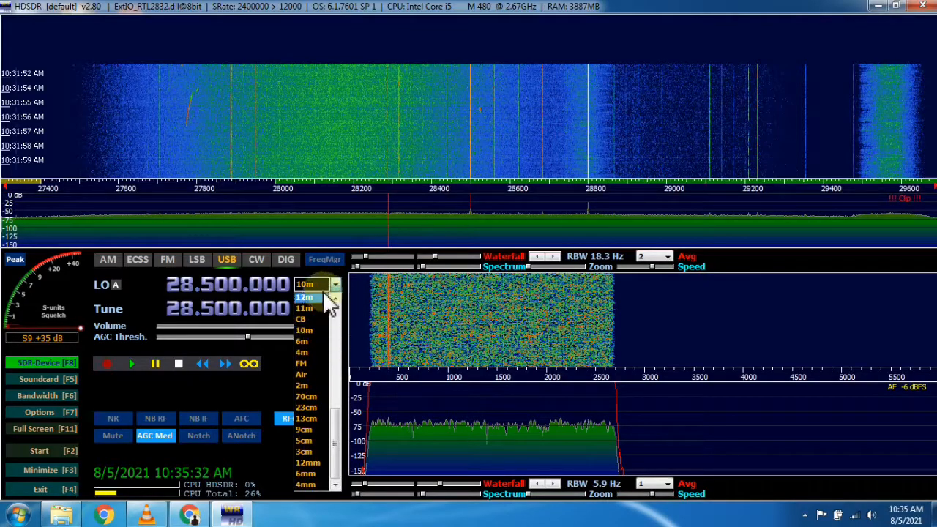
left_click(335, 287)
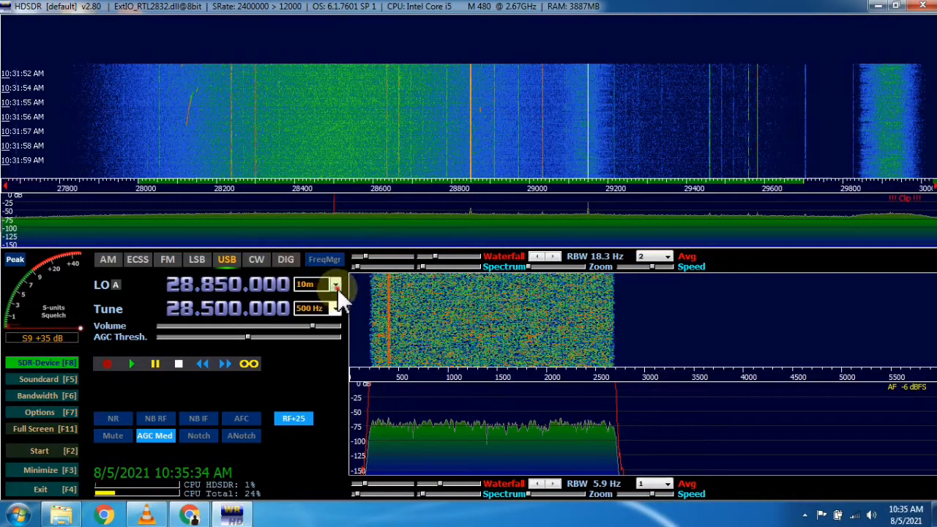
left_click(336, 285)
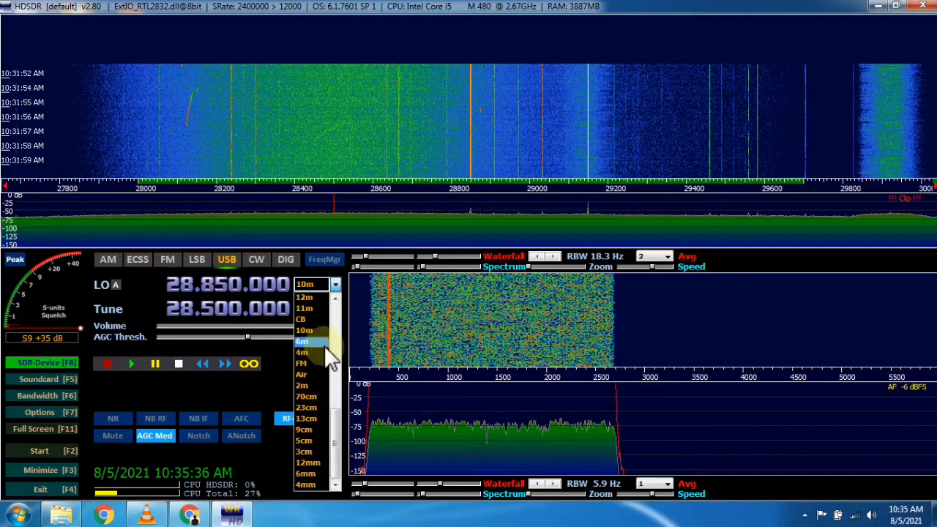
left_click(326, 387)
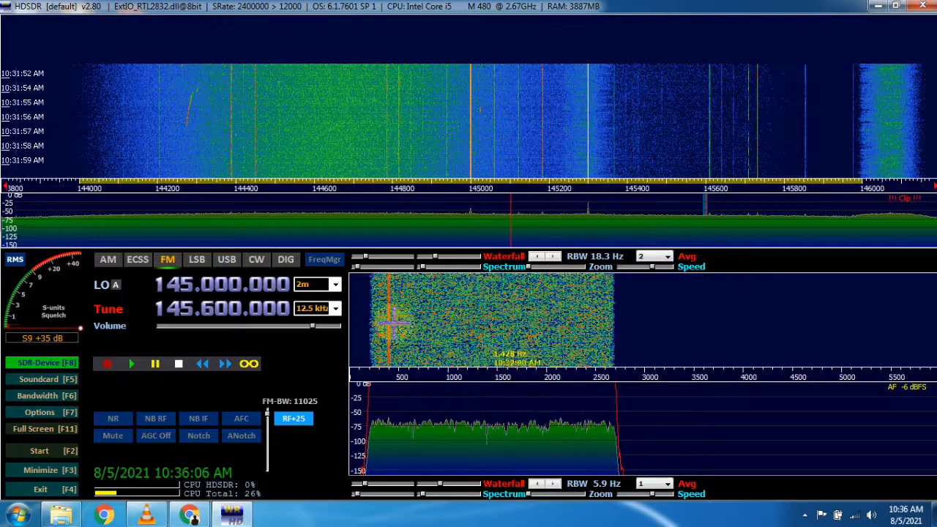
left_click(229, 271)
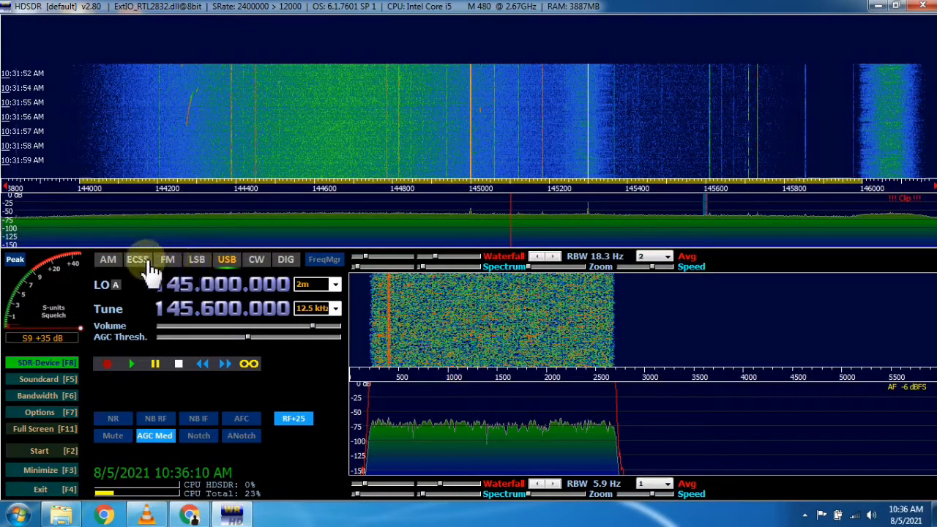
left_click(174, 264)
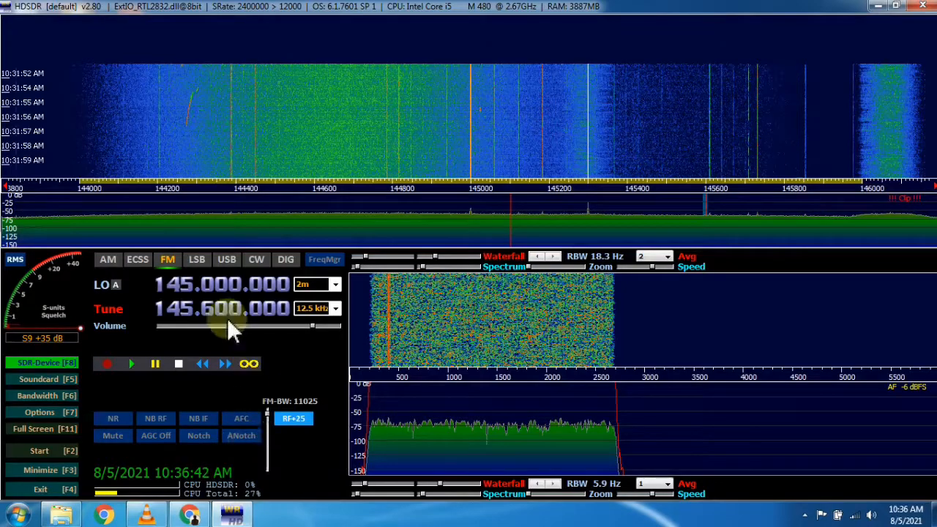
- Set the LO to 141.000.000 and Tune to 140.310.000, with a tuning step of 5 kHz
scroll(189, 289, "down", 2)
scroll(189, 290, "down", 2)
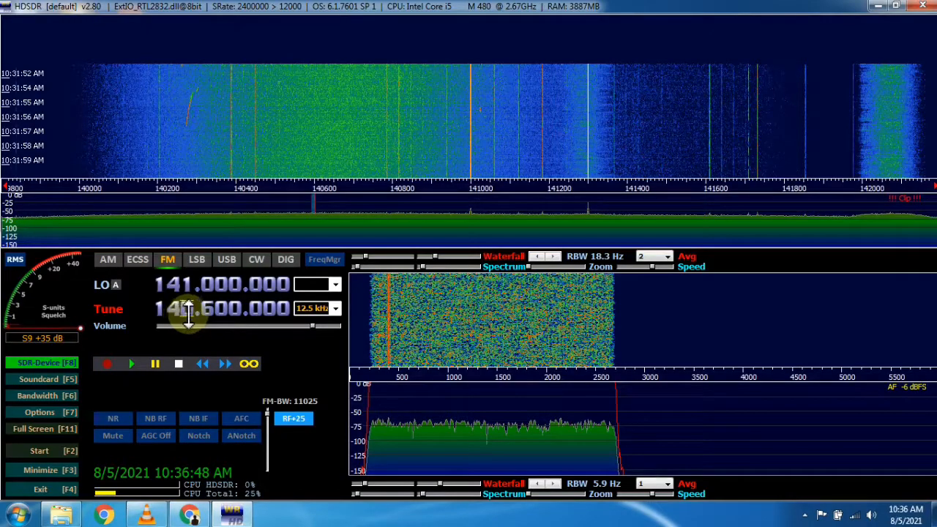
scroll(188, 310, "down", 1)
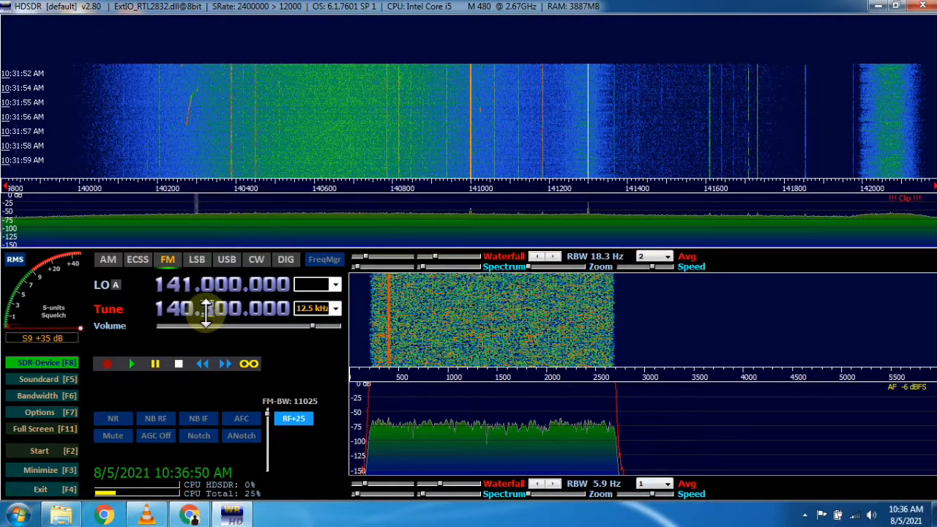
scroll(207, 309, "down", 3)
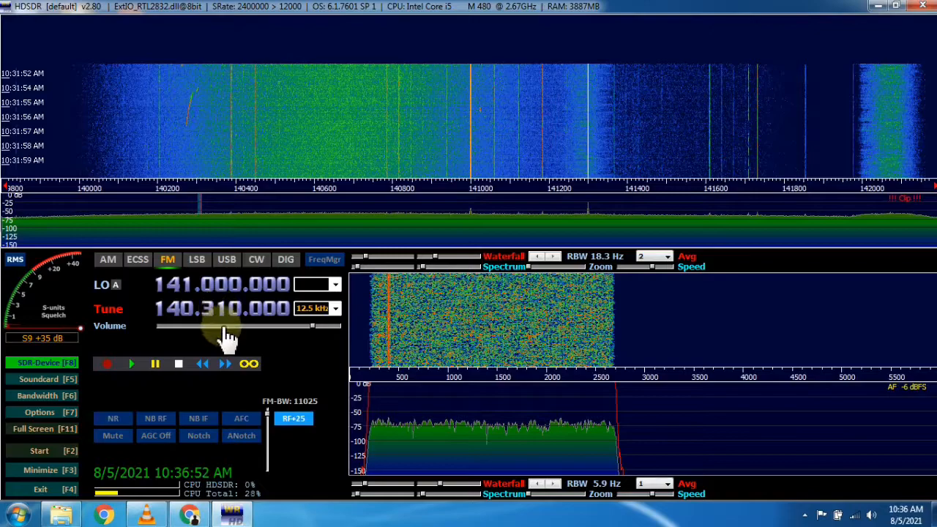
left_click(336, 309)
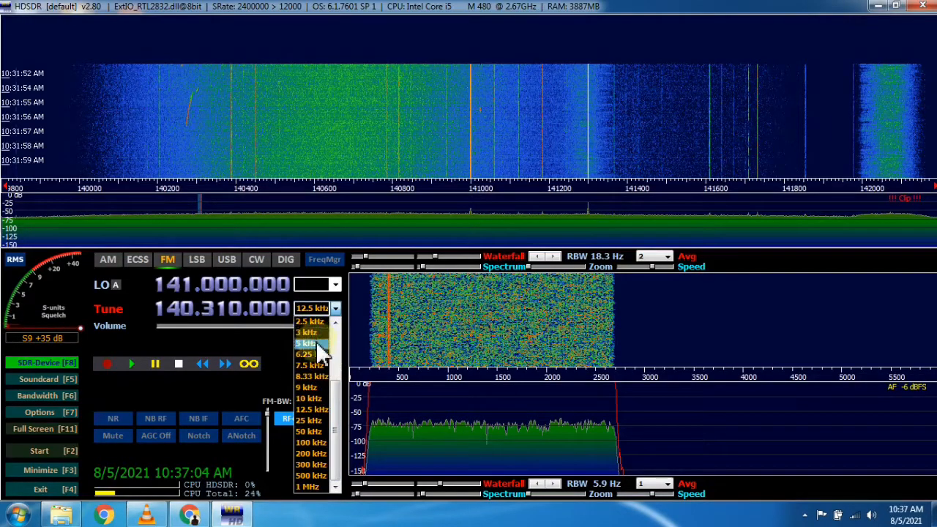
left_click(316, 343)
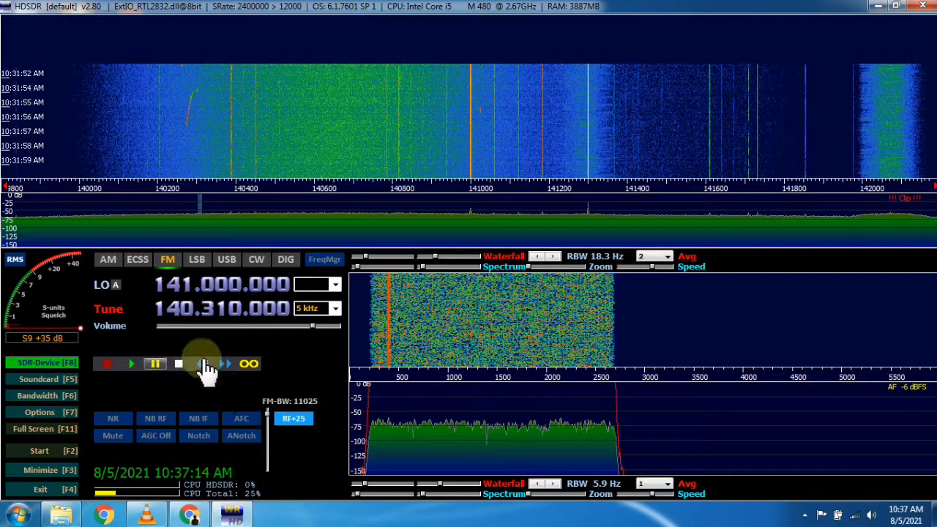
- Start reception and tune down to 140.300.000 with the volume at -11.7 dB
left_click(47, 454)
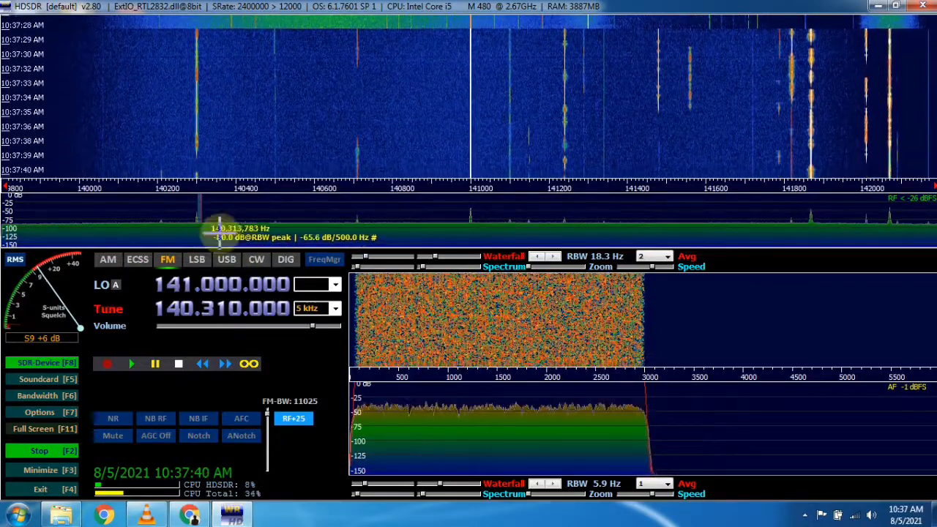
left_click_drag(291, 333, 204, 333)
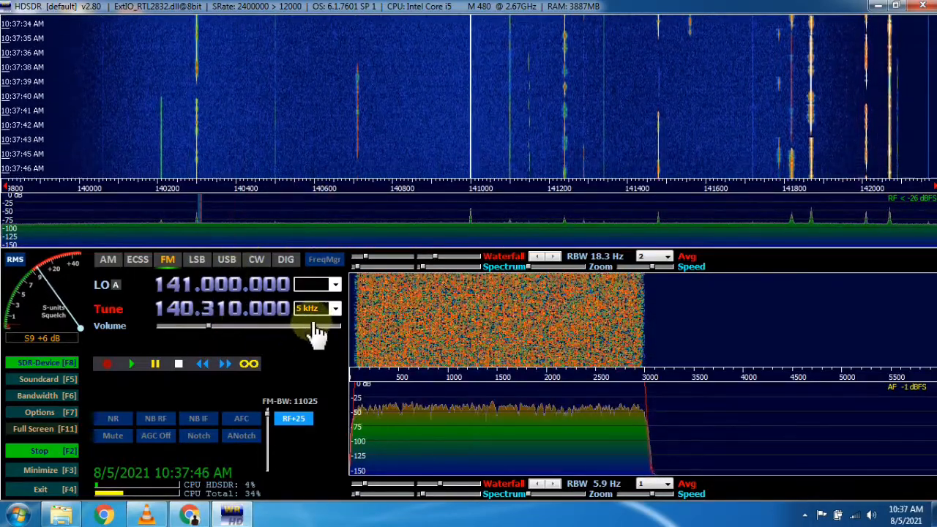
scroll(228, 319, "down", 1)
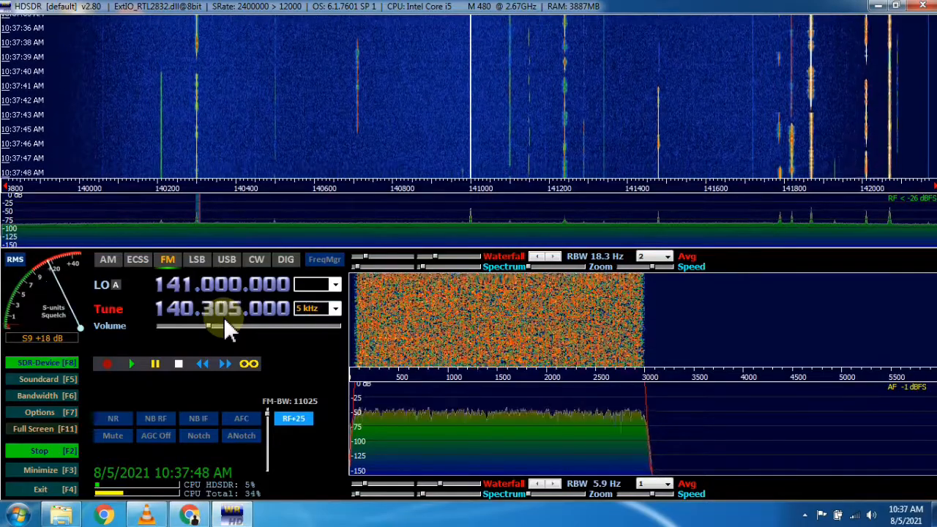
scroll(233, 311, "down", 1)
left_click(232, 326)
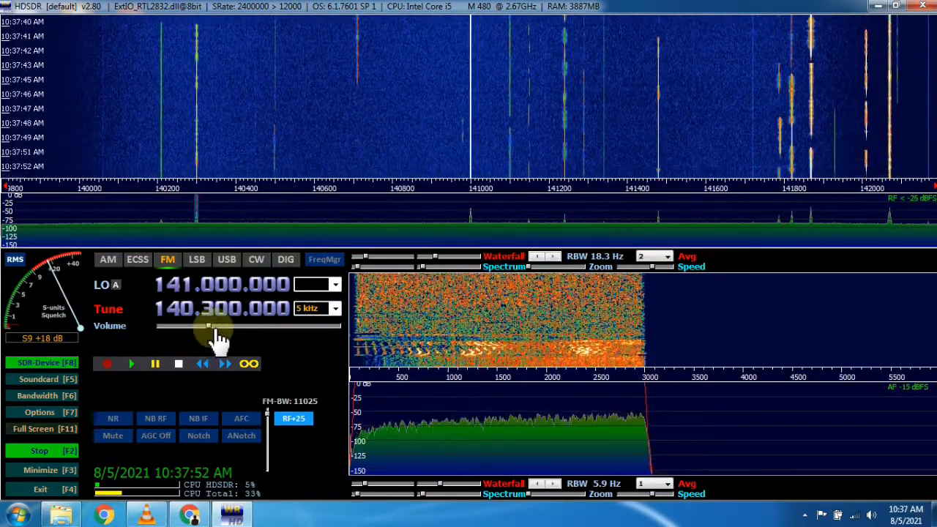
left_click_drag(240, 338, 251, 339)
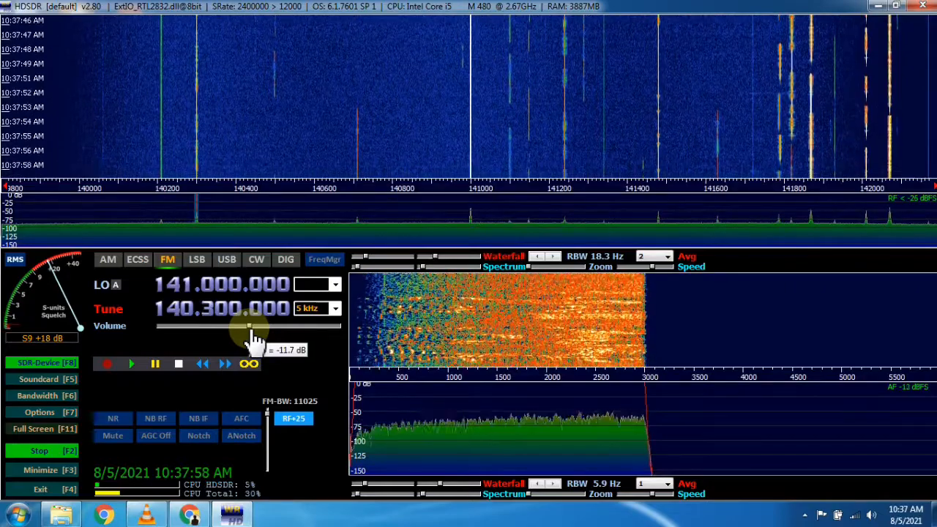
- Look over the available input sources and the RF front-end frequency options, leaving them as they are
left_click(44, 414)
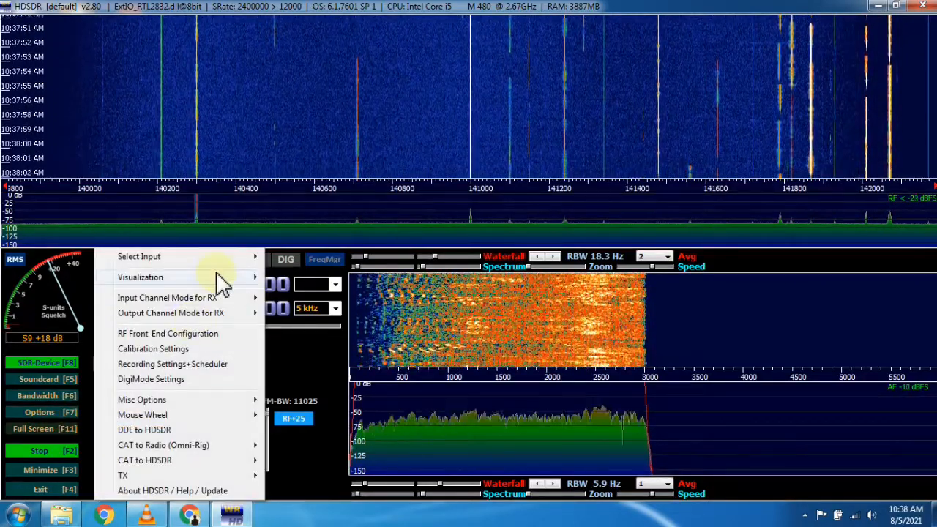
mouse_move(216, 255)
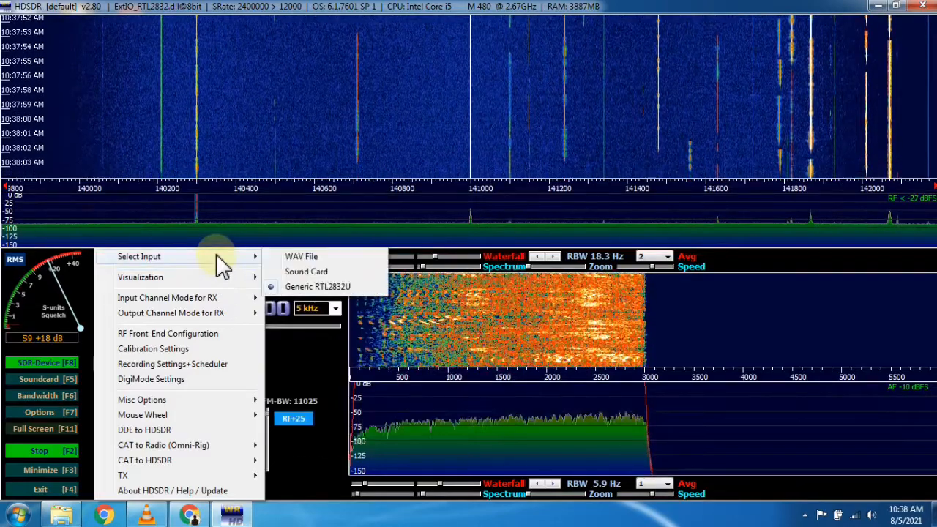
left_click(196, 335)
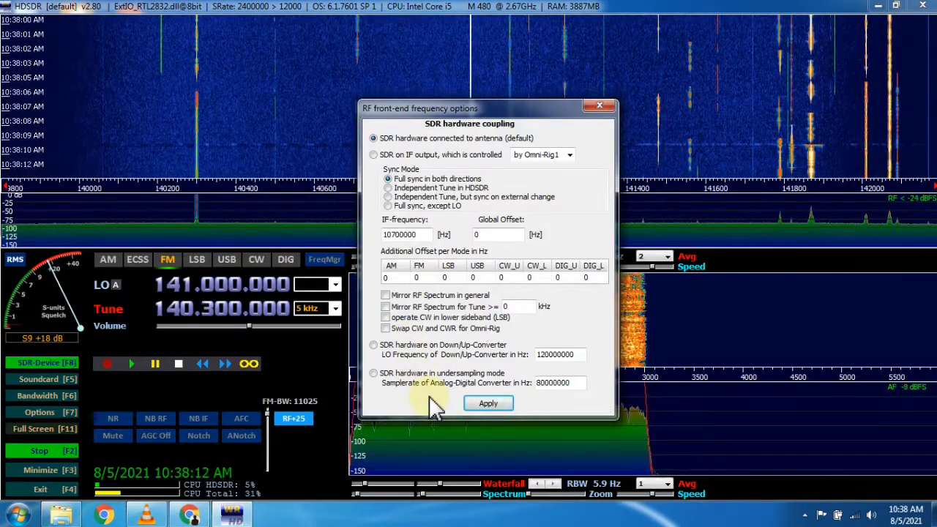
left_click(599, 108)
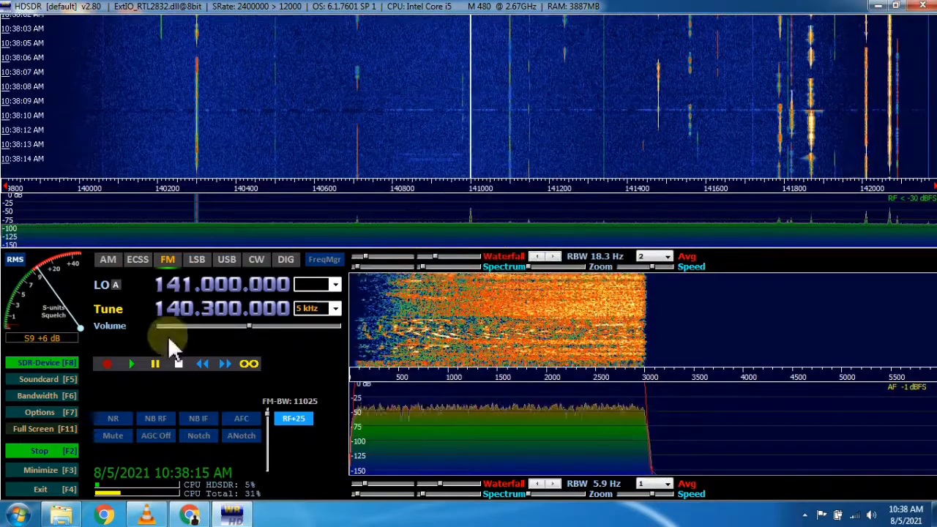
- Calculate the LO frequency calibration with 140300000 Hz as the correct tune frequency
left_click(65, 413)
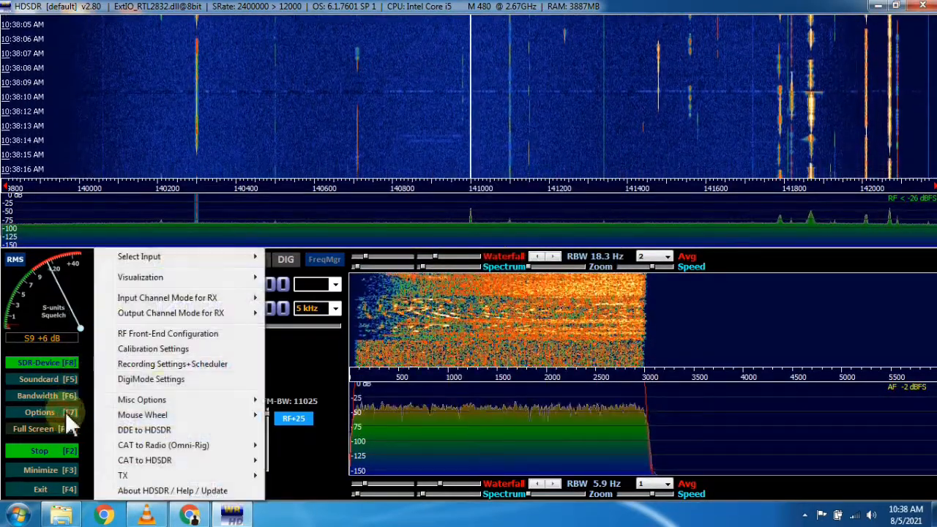
left_click(211, 349)
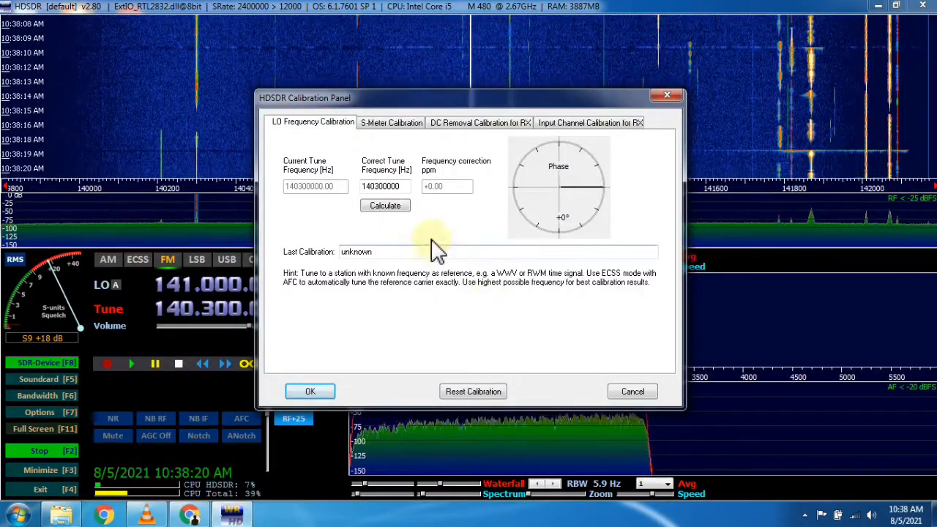
left_click(396, 206)
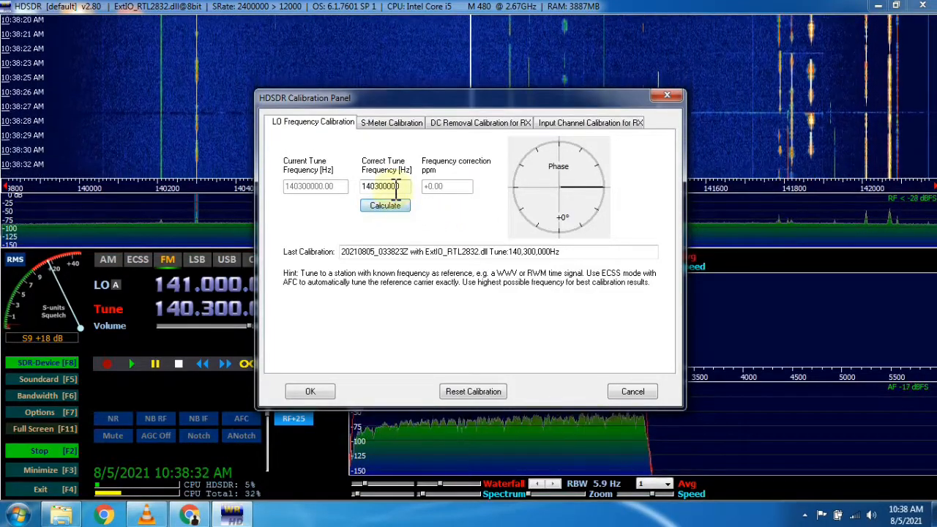
- Review the S-Meter, DC Removal and Input Channel calibration settings and accept the calibration
left_click(395, 123)
left_click(479, 122)
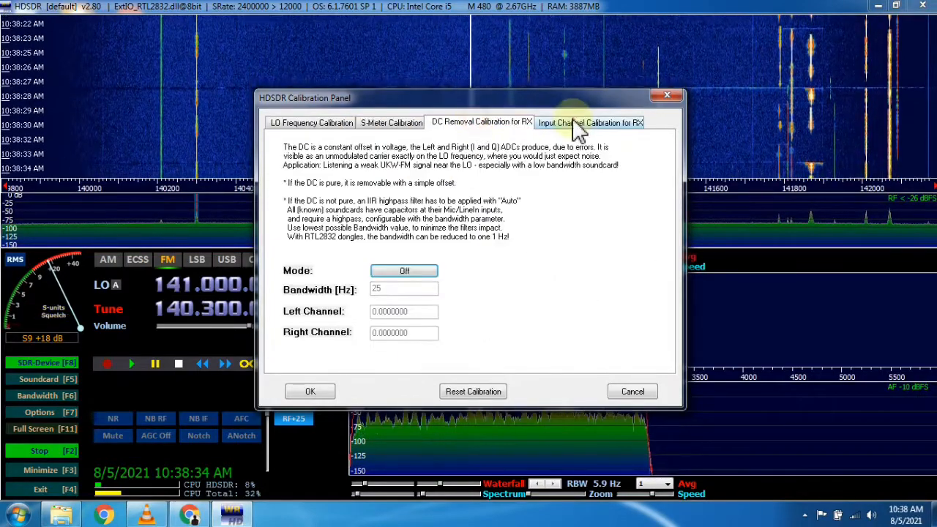
left_click(567, 123)
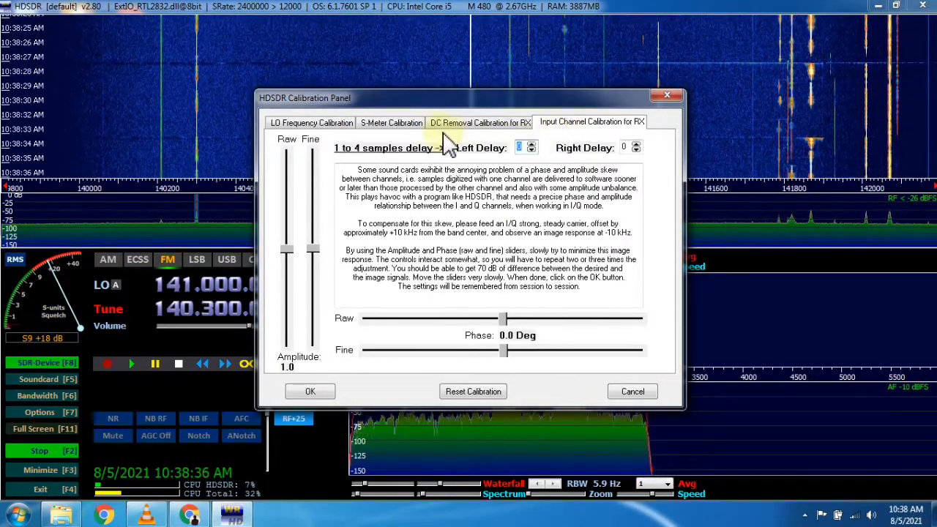
left_click(395, 124)
left_click(311, 121)
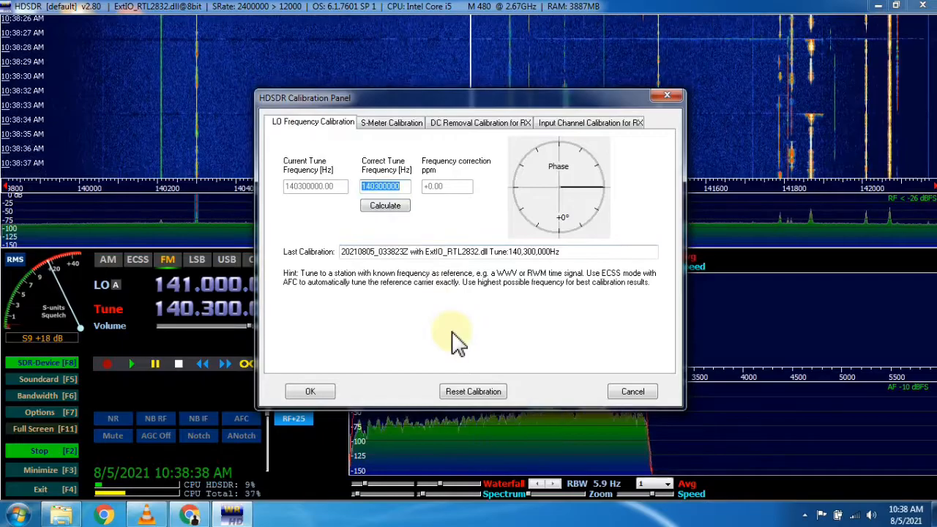
left_click(314, 393)
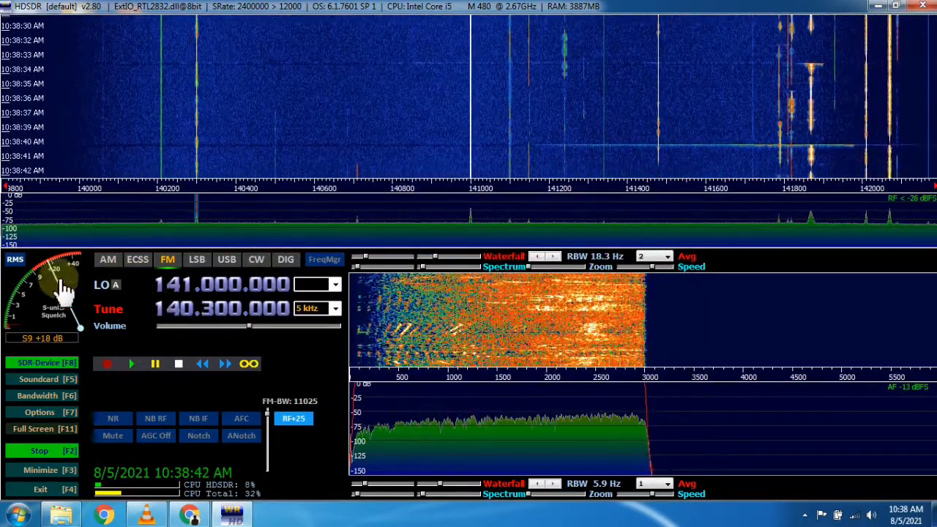
- Enter 140310000 Hz as the correct tune frequency in the LO frequency calibration and accept it
left_click(59, 419)
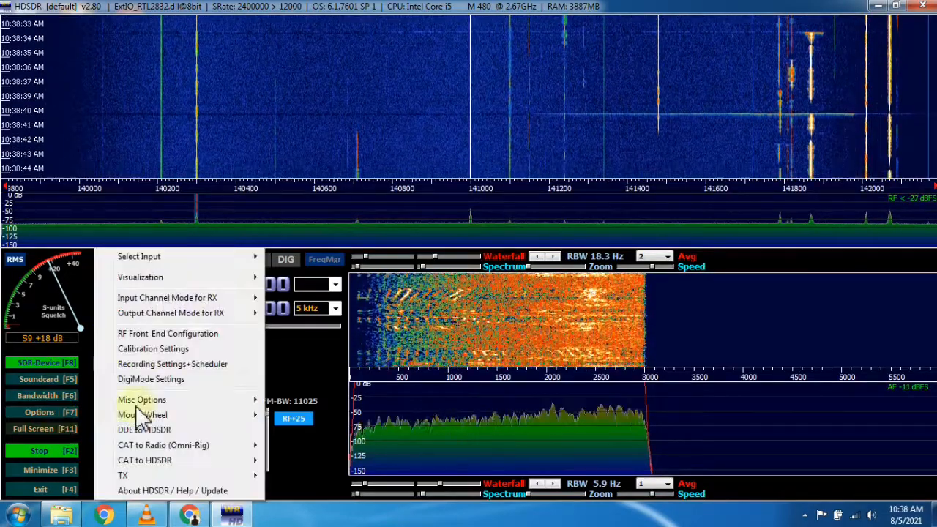
left_click(192, 350)
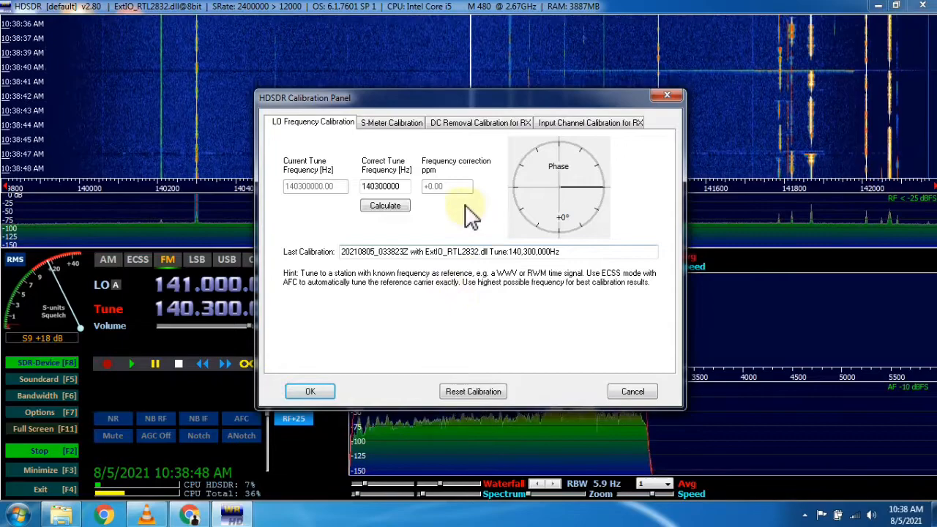
left_click(384, 186)
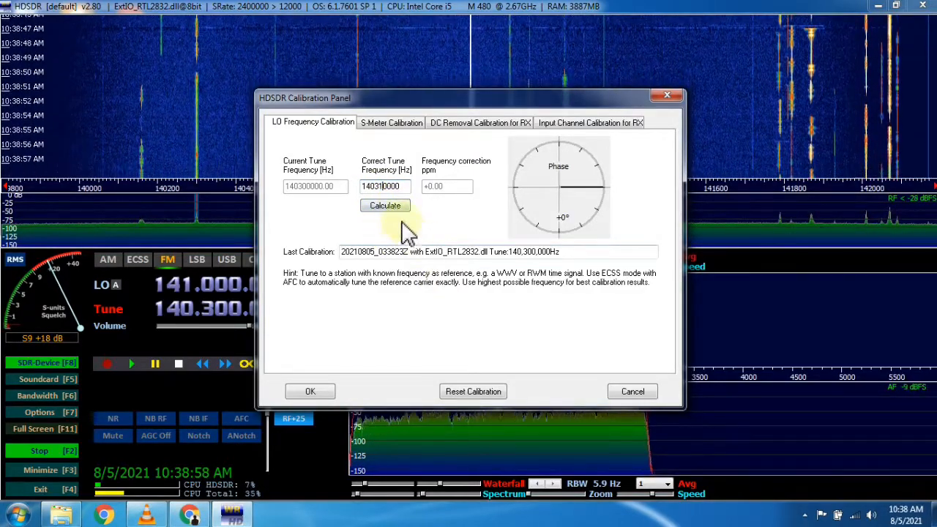
left_click(310, 391)
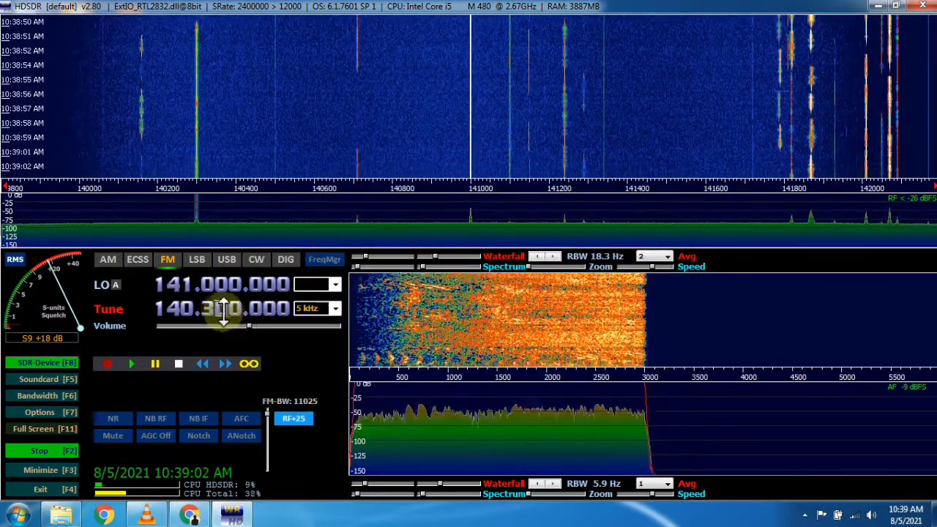
- Check the tuning around 140.300.000 by moving the Tune frequency up and down in 5 kHz steps
scroll(222, 311, "up", 1)
scroll(227, 309, "down", 2)
scroll(227, 307, "up", 1)
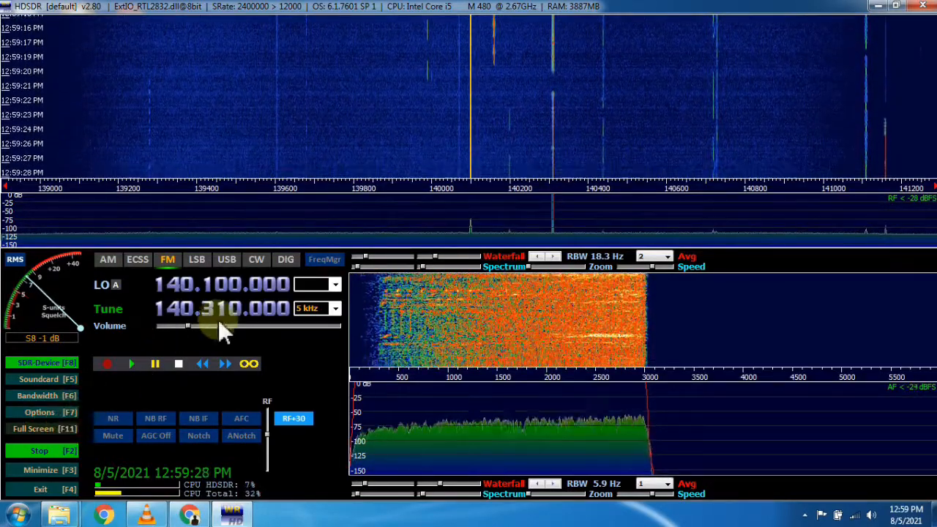
- Open the LO frequency calibration for 140310000 Hz and lock onto the carrier using ECSS mode with AFC enabled
left_click(44, 412)
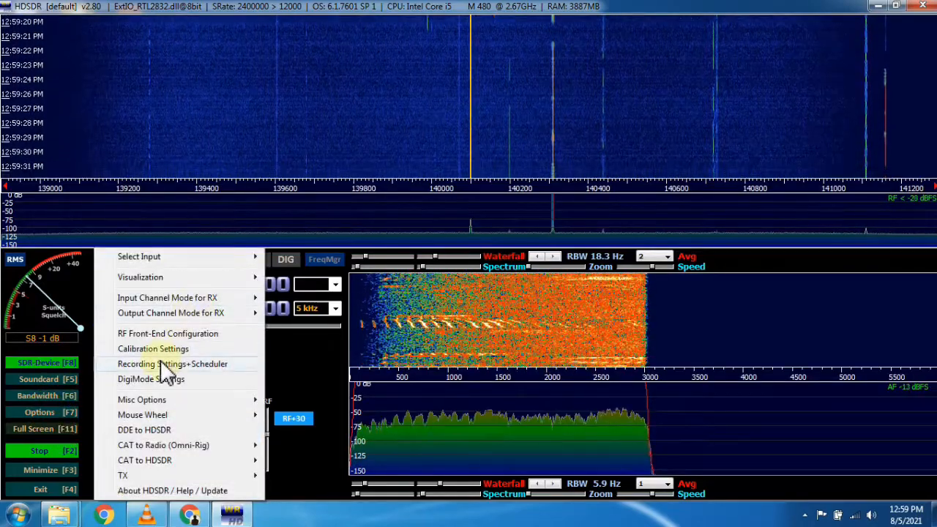
left_click(185, 351)
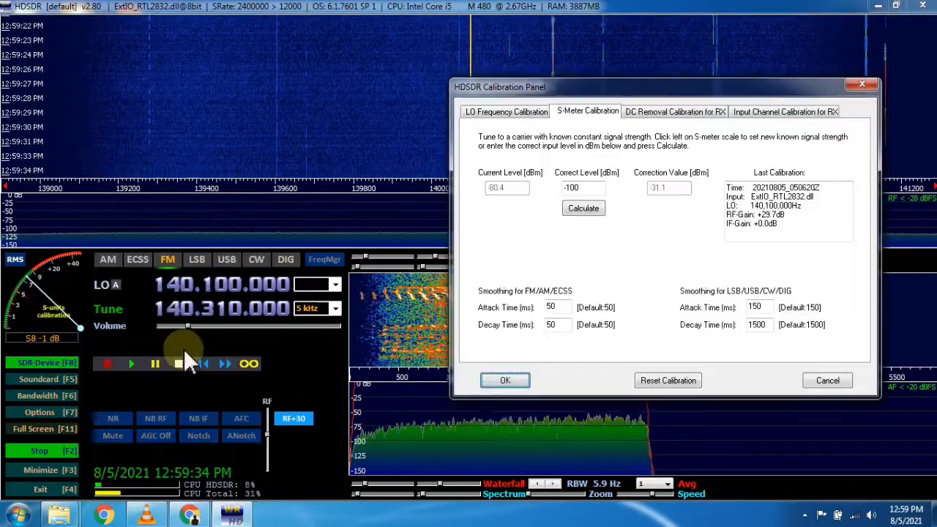
left_click(511, 114)
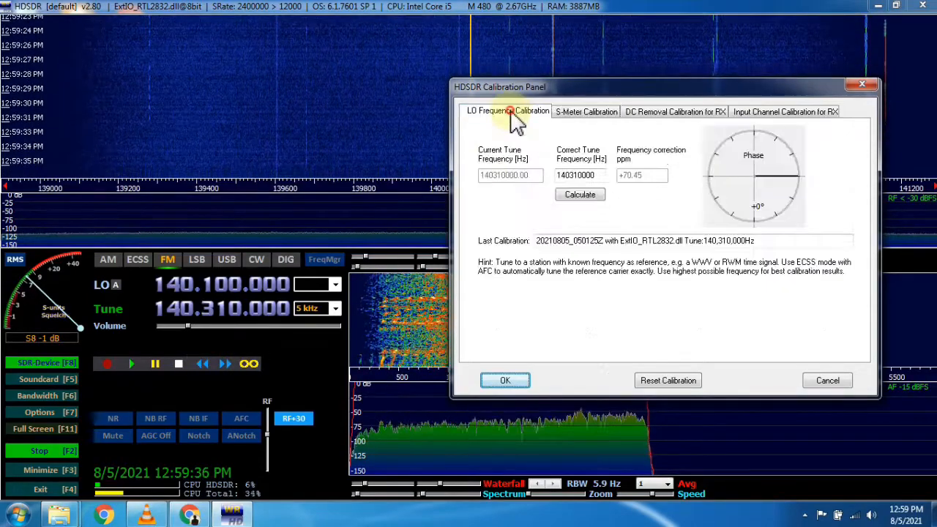
left_click_drag(630, 89, 555, 76)
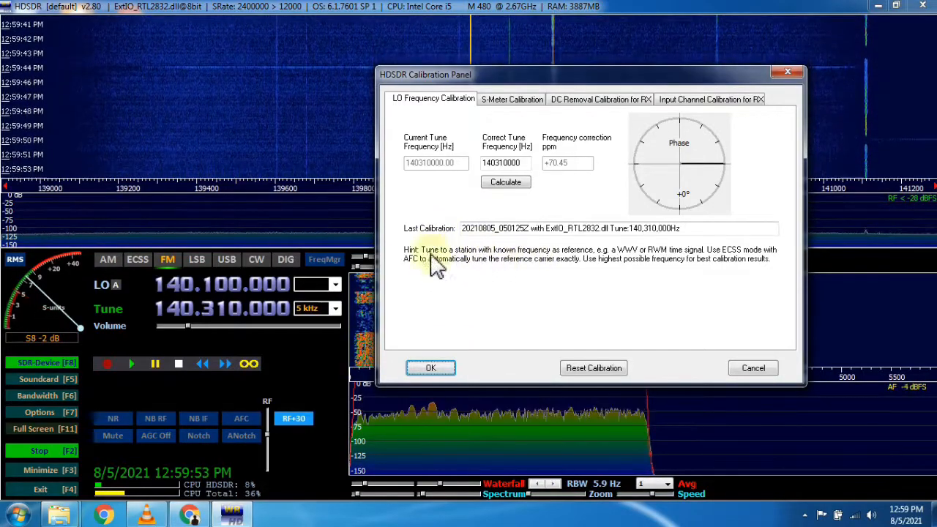
left_click(143, 265)
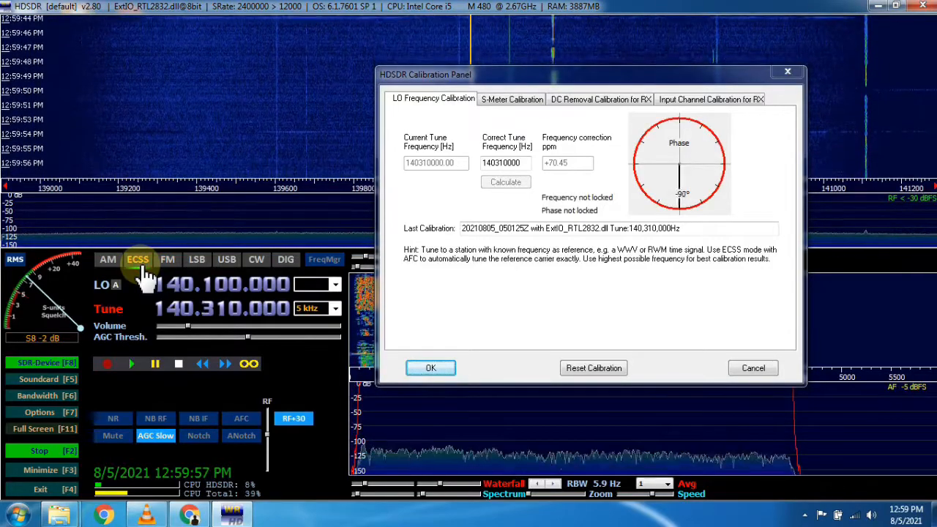
left_click(242, 418)
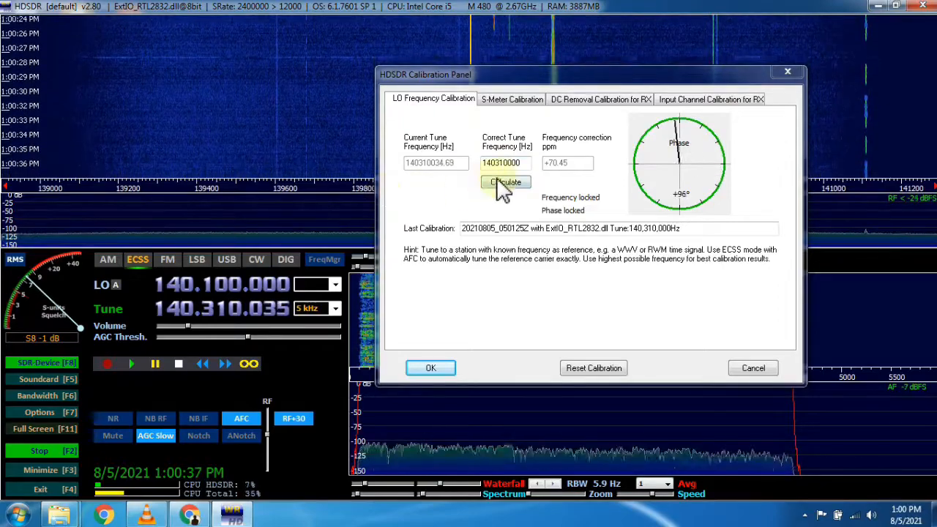
- Set the correct S-meter level to -100 dBm, accept the calibration and return to FM demodulation with the volume raised
left_click(515, 102)
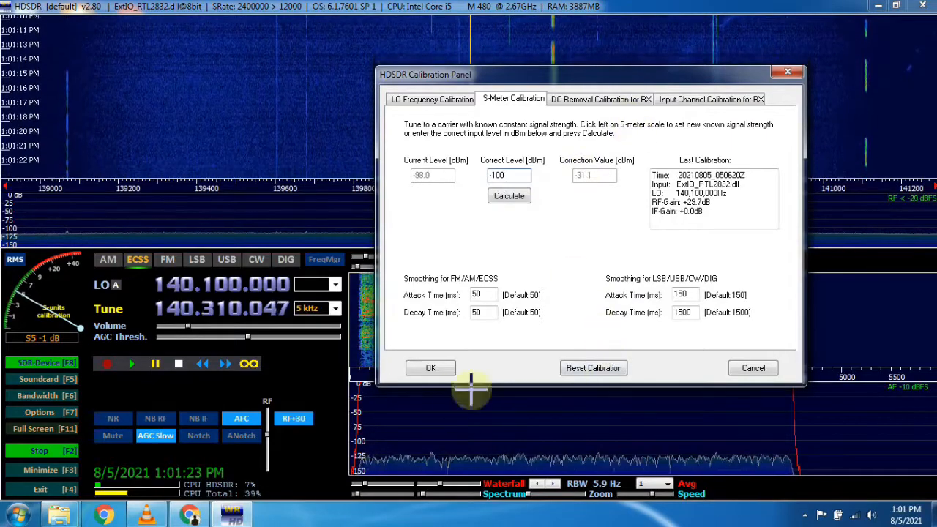
left_click(432, 368)
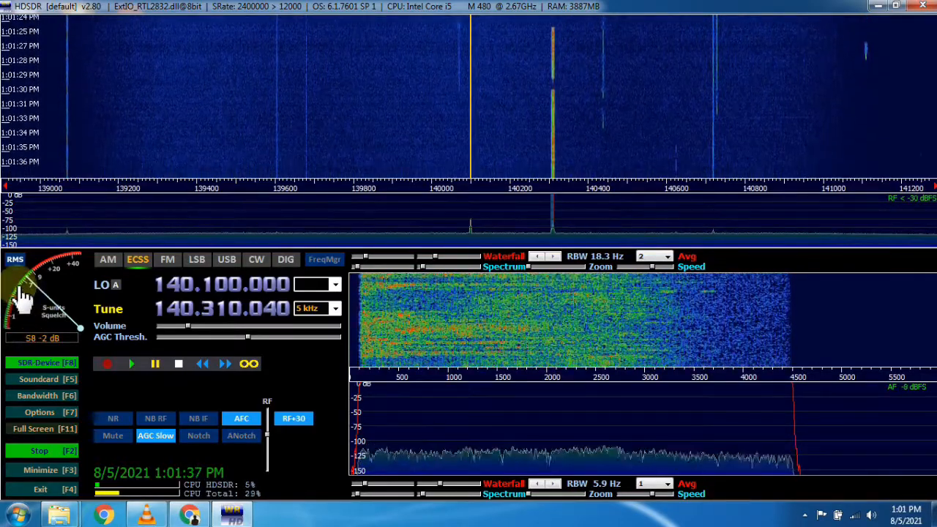
left_click_drag(247, 327, 275, 330)
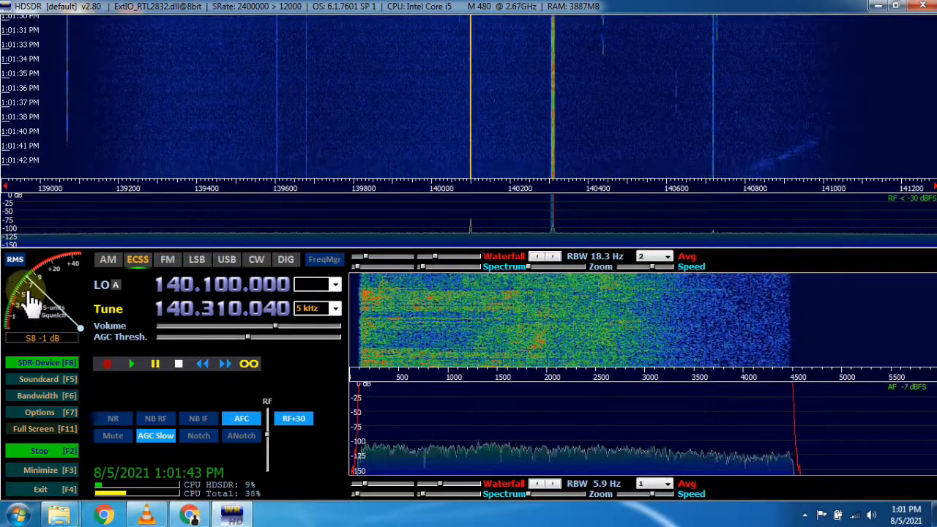
left_click(167, 262)
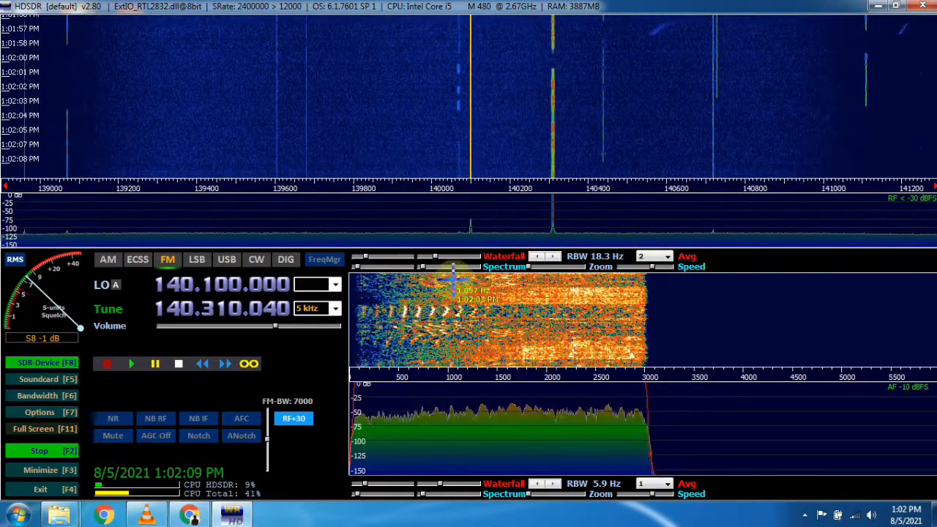
- Adjust the RF spectrum range, zoom in around 140.310 MHz with a faster waterfall, and lower the volume to -20.3 dB
left_click_drag(371, 268, 431, 272)
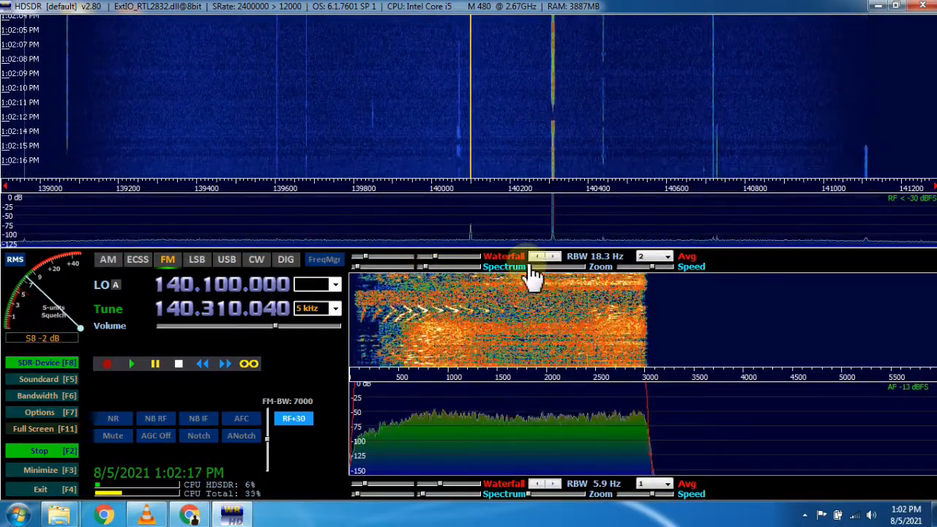
left_click_drag(532, 268, 547, 269)
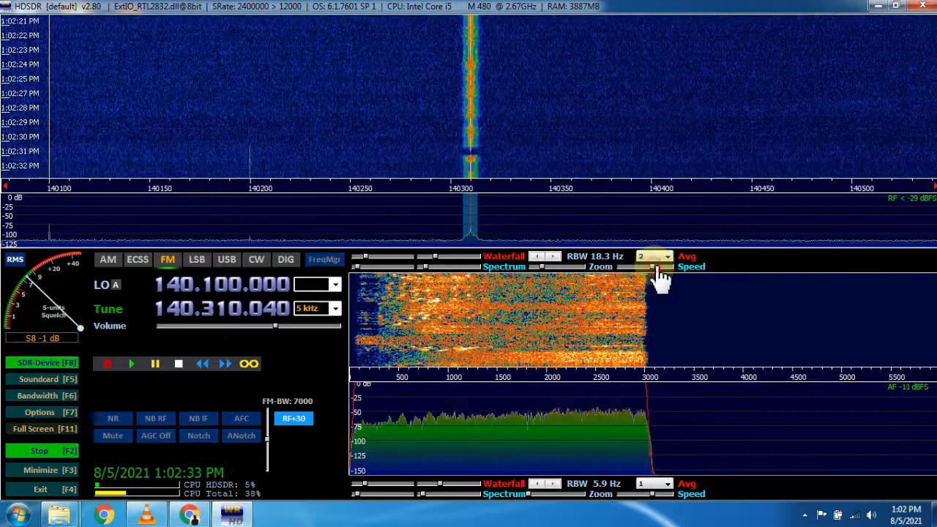
left_click_drag(667, 273, 649, 270)
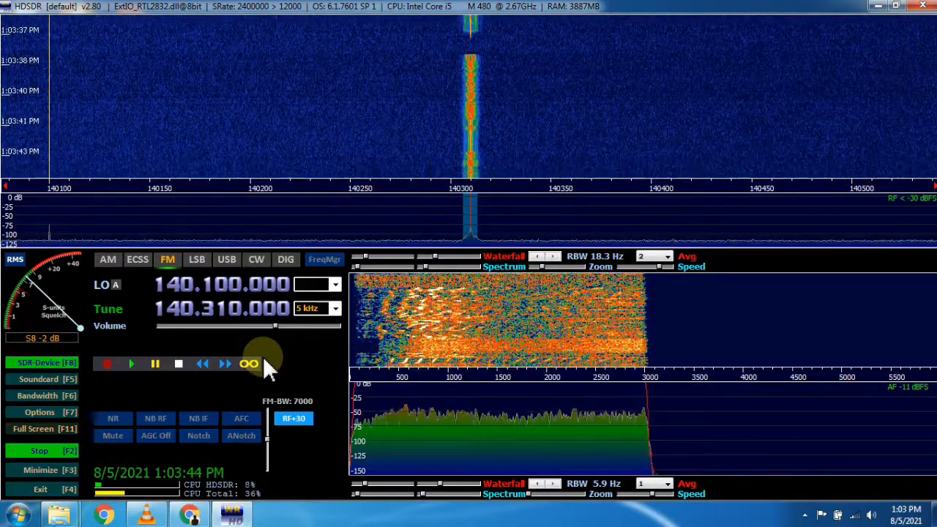
left_click(240, 326)
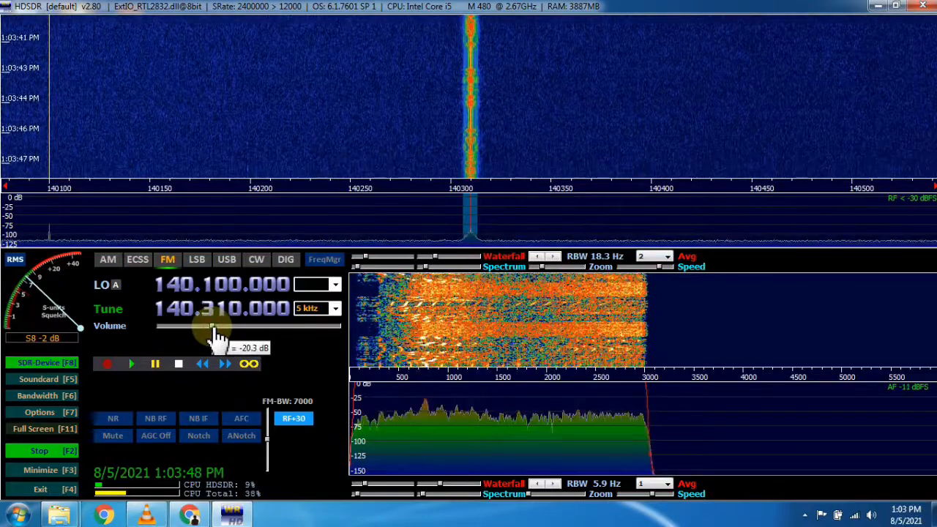